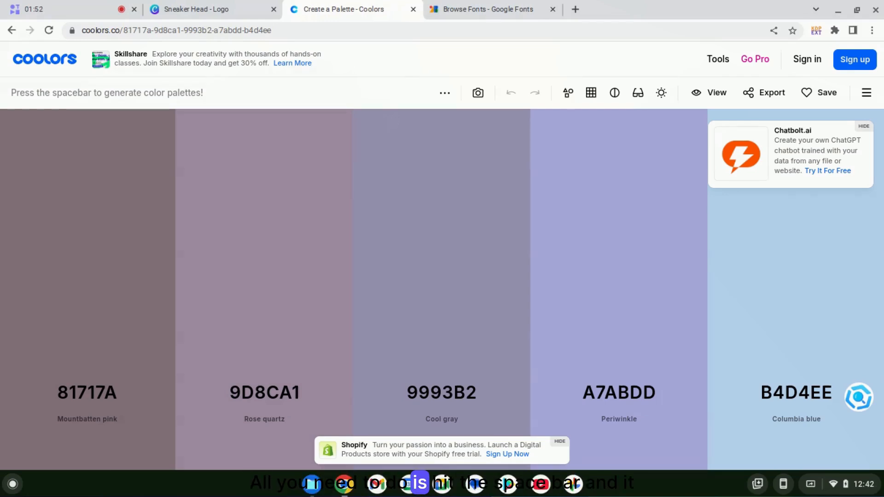
# - Generate new color palettes until one running from orange FA7921 to indigo 0C4767 comes up, and dismiss the Go Pro offer
pyautogui.press('space')
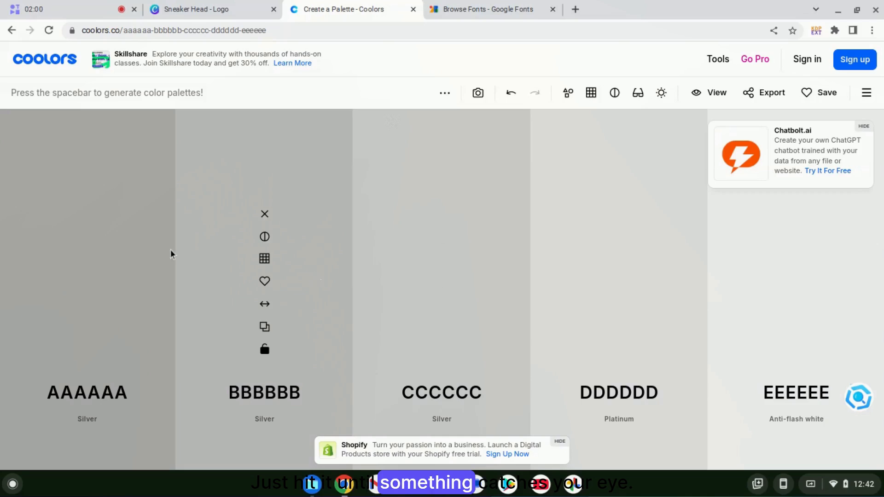
pyautogui.press('space')
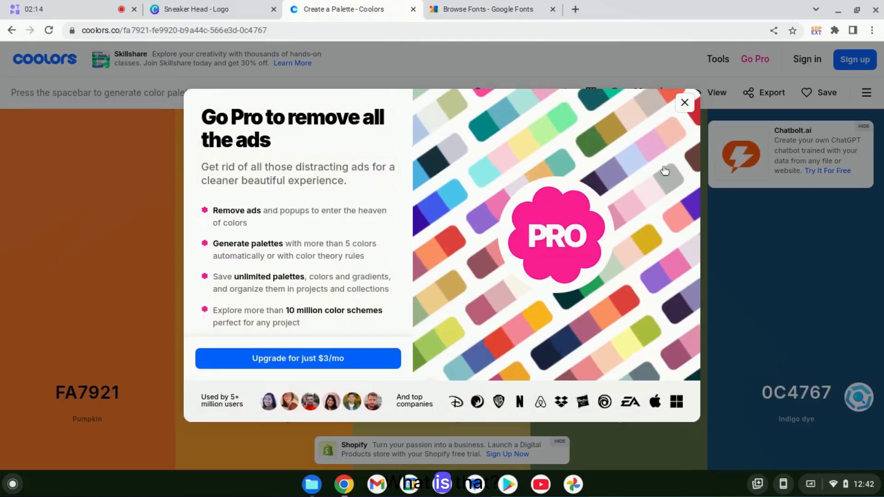
pyautogui.click(681, 104)
pyautogui.click(864, 128)
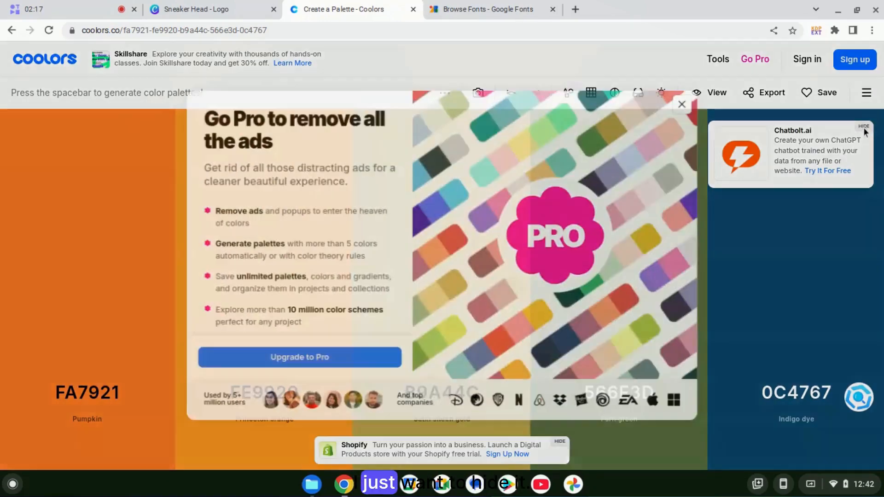
pyautogui.click(682, 104)
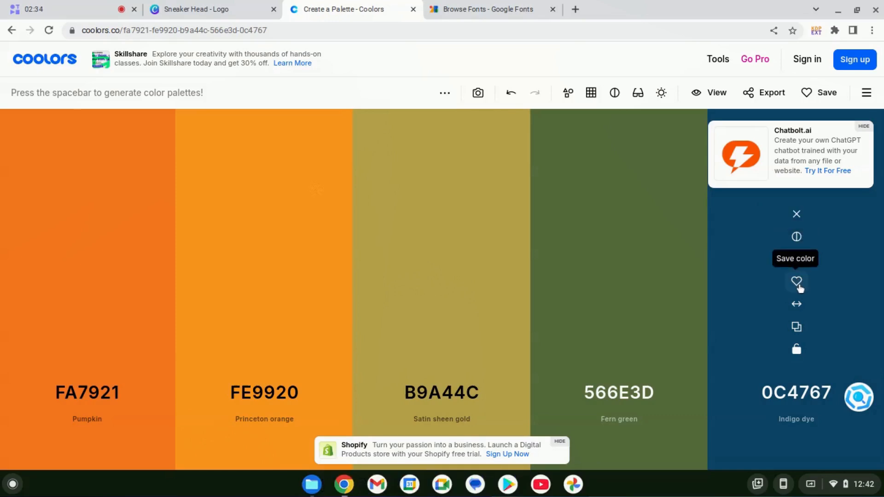
# - Change the indigo color at the end of the palette to its darker shade 093249 and lock it
pyautogui.moveTo(798, 305)
pyautogui.mouseDown()
pyautogui.moveTo(789, 306)
pyautogui.moveTo(797, 303)
pyautogui.mouseUp()
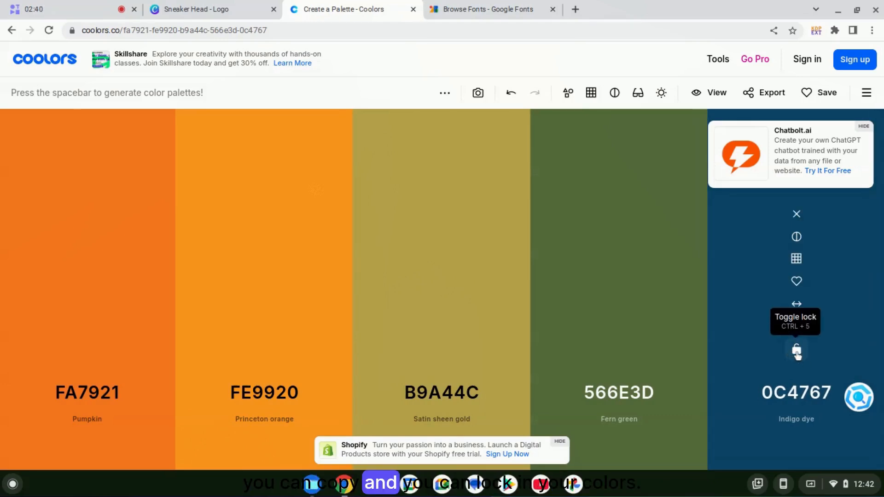
pyautogui.click(796, 351)
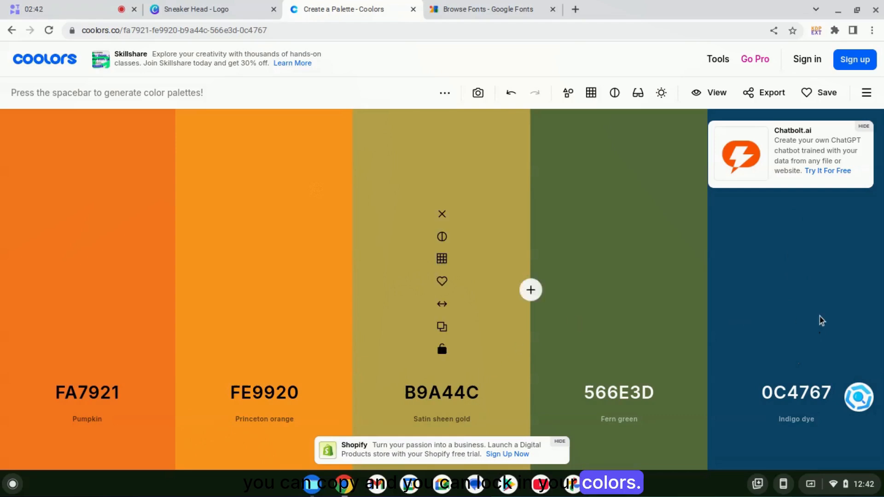
pyautogui.moveTo(783, 406)
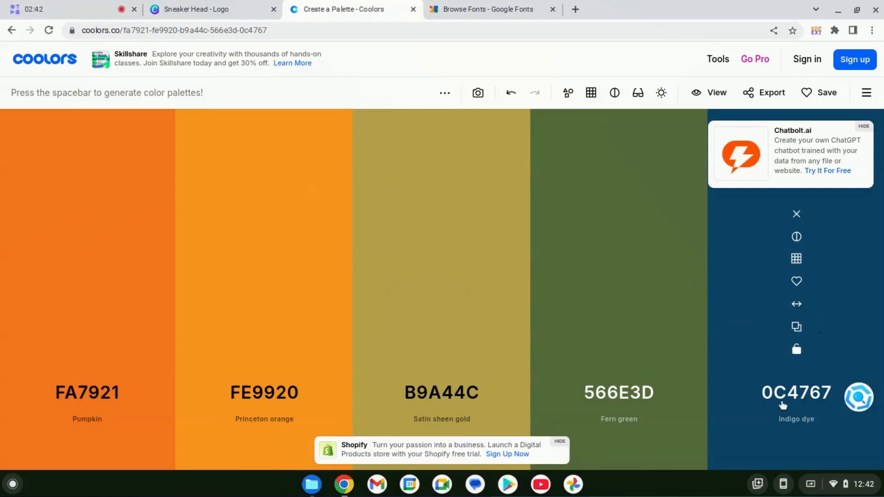
pyautogui.click(796, 259)
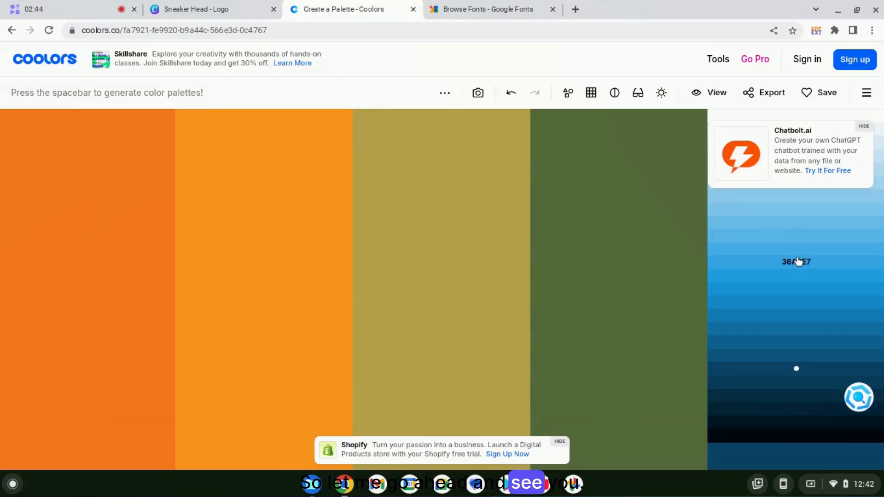
pyautogui.click(782, 400)
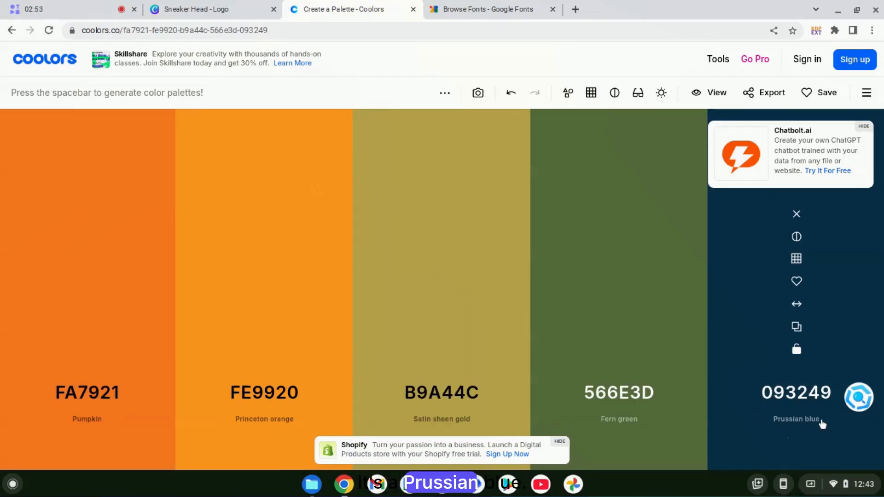
pyautogui.click(795, 349)
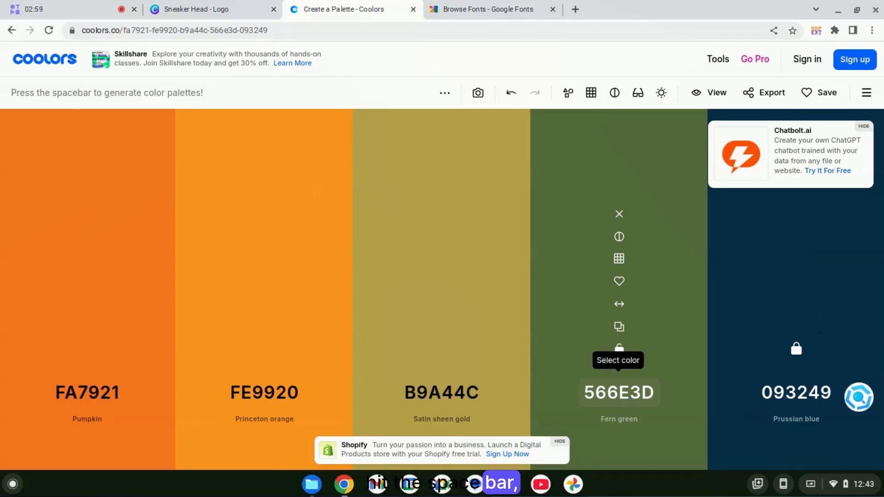
# - Regenerate the unlocked palette colors, locking carmine 931621 and continuing until the pale pink FFEEF2 comes up
pyautogui.press('space')
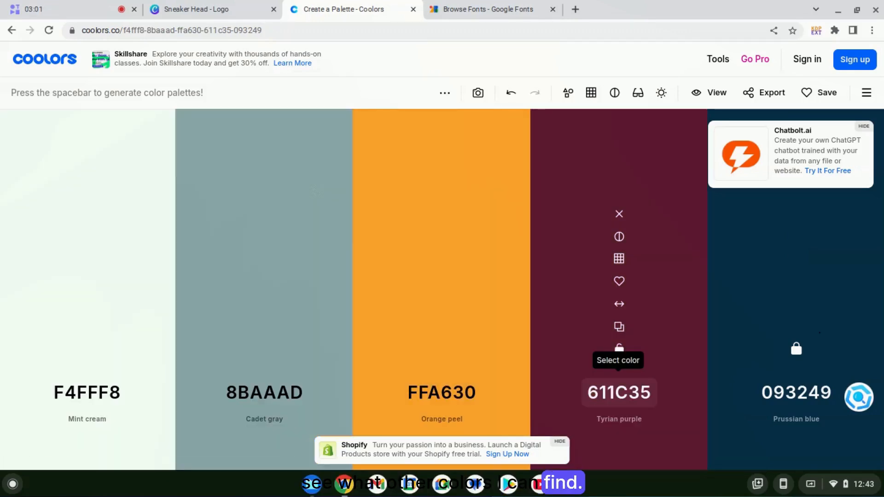
pyautogui.press('space')
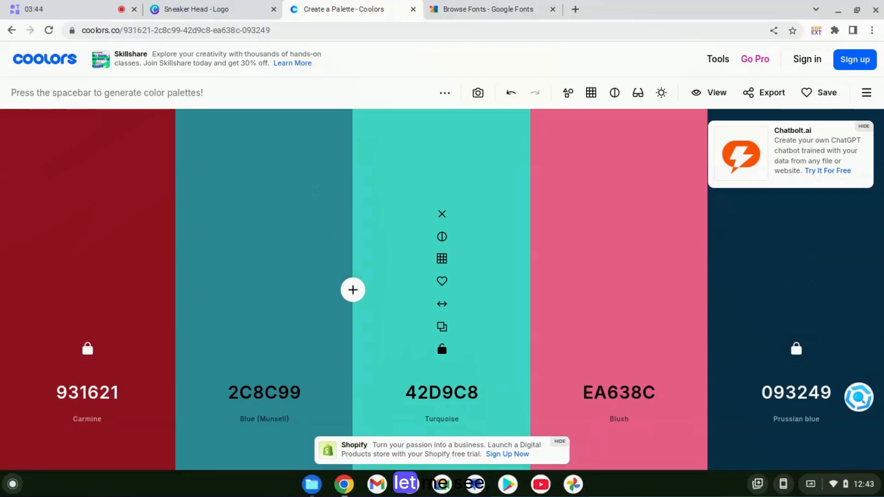
pyautogui.press('space')
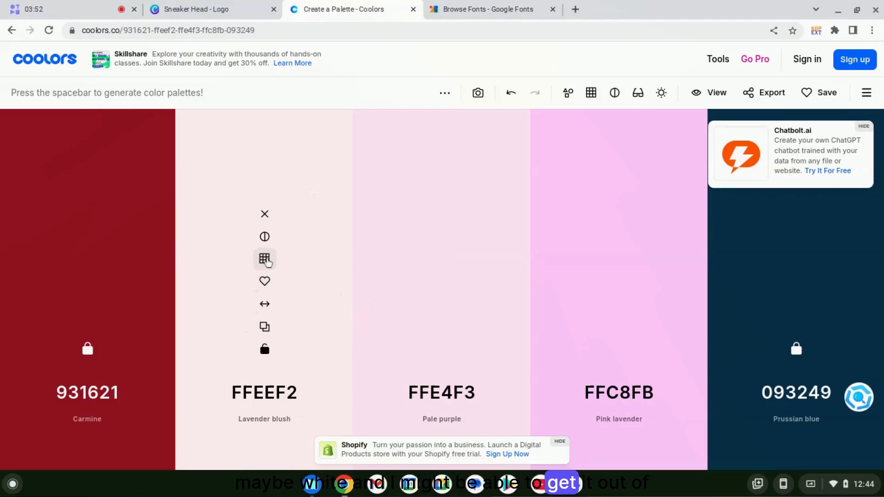
# - Check the shades of FFEEF2, regenerate the other unlocked colors and lock the ghost white FFFAFF
pyautogui.click(265, 260)
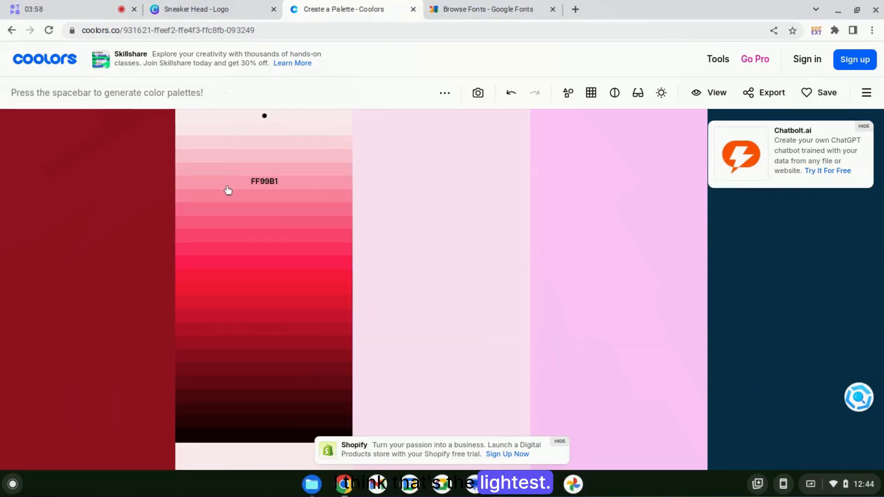
pyautogui.press('space')
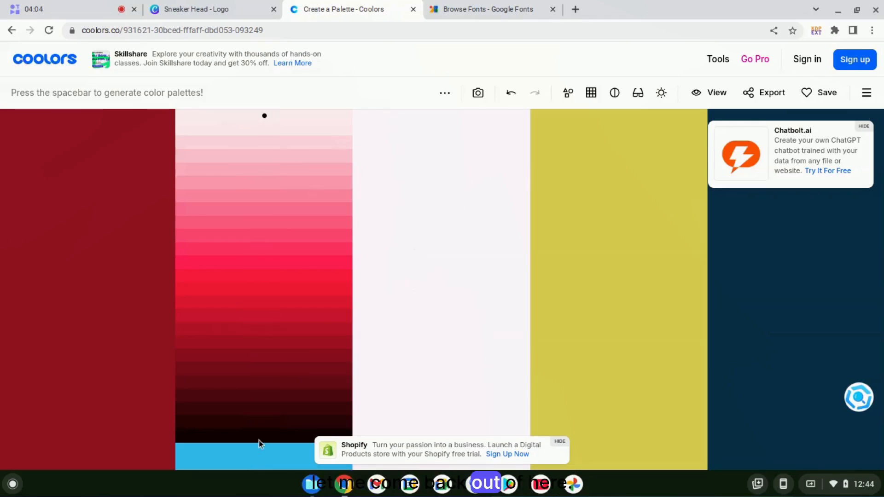
pyautogui.click(264, 118)
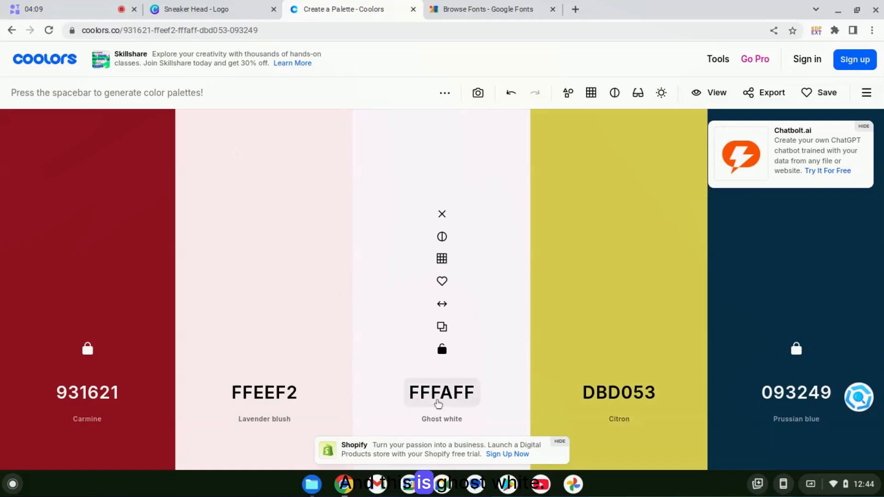
pyautogui.click(442, 349)
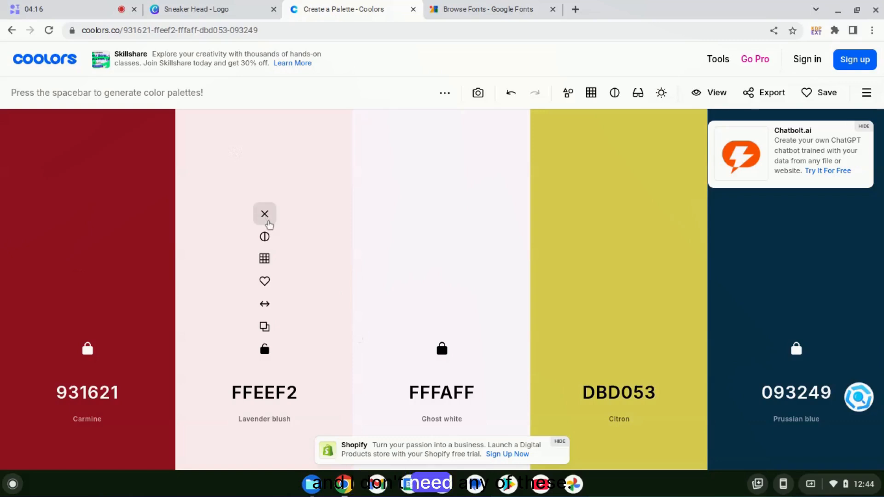
# - Remove the lavender blush FFEEF2 and citron DBD053 colors from the palette
pyautogui.click(264, 213)
pyautogui.moveTo(359, 238)
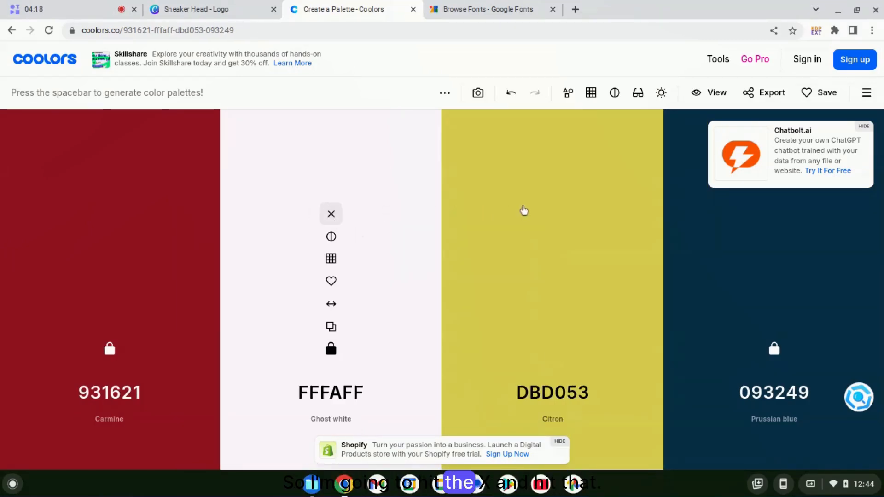
pyautogui.click(552, 213)
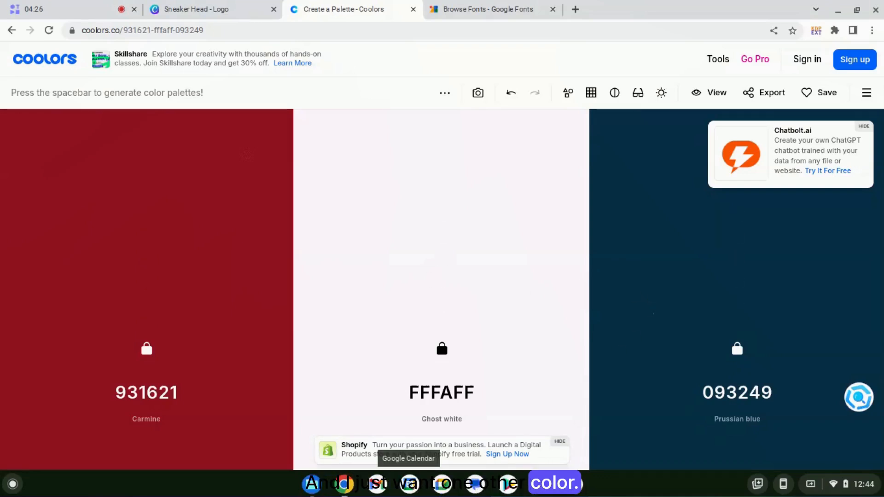
# - Add a color between ghost white and Prussian blue, settle on orange F6AA1C and lock it
pyautogui.click(589, 290)
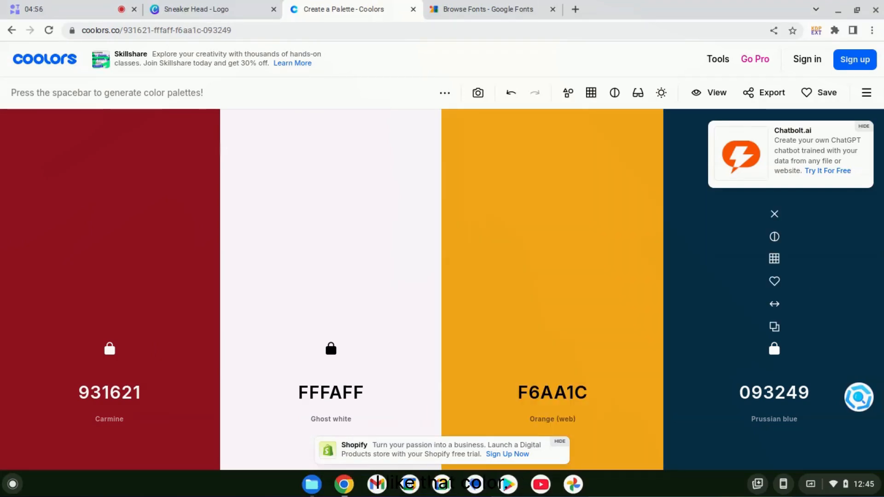
pyautogui.click(552, 349)
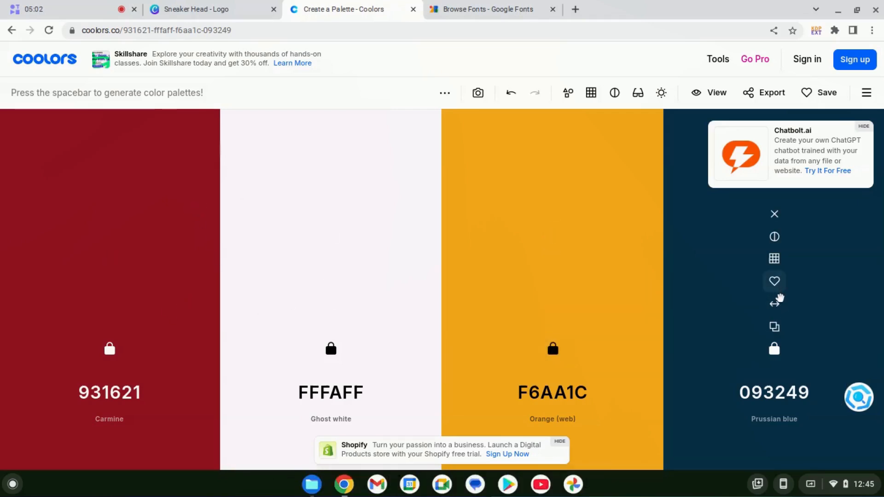
# - Move Prussian blue between carmine and ghost white, and view carmine's hex code in its color picker
pyautogui.moveTo(774, 304); pyautogui.dragTo(322, 304)
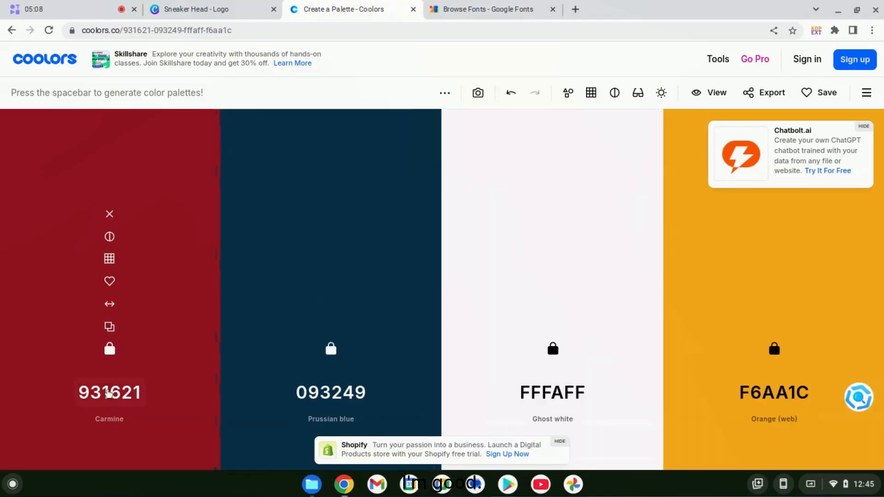
pyautogui.click(84, 398)
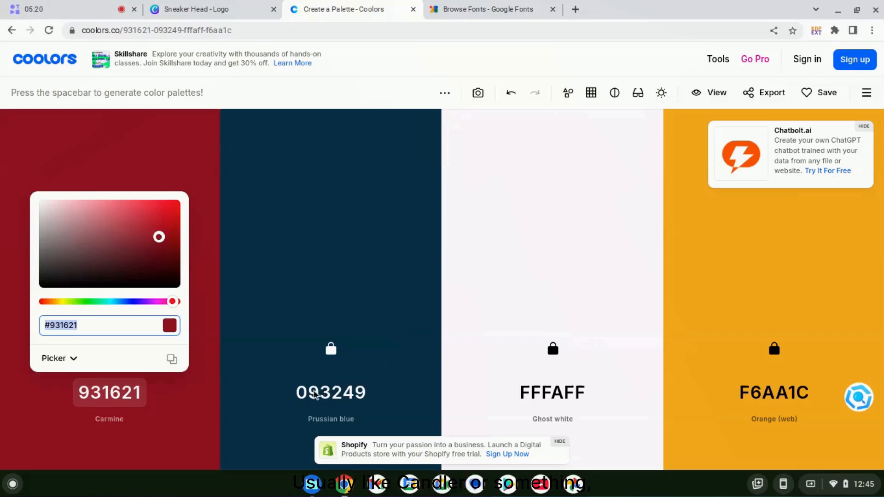
pyautogui.click(191, 441)
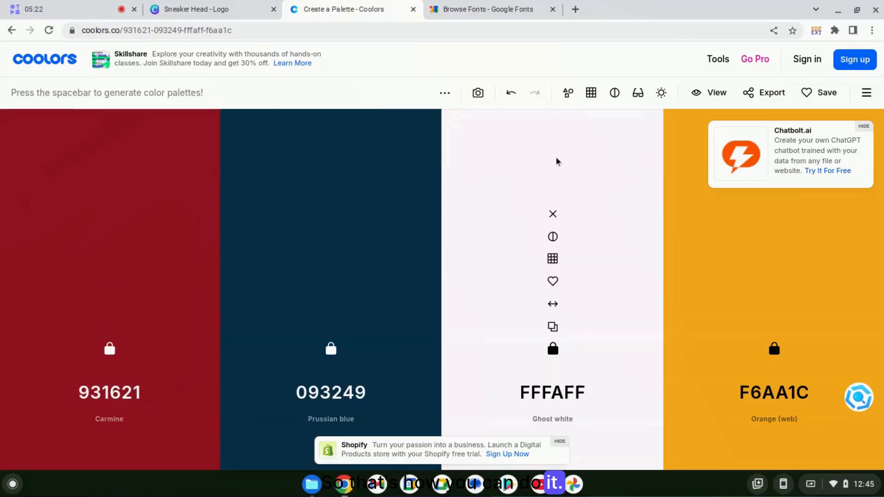
# - Export the palette as an image titled "logo test" with the HEX color space
pyautogui.click(754, 94)
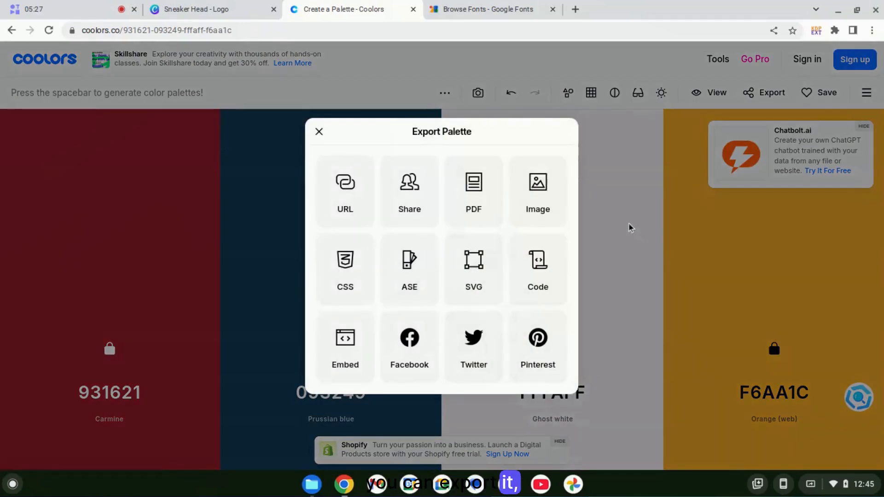
pyautogui.click(538, 186)
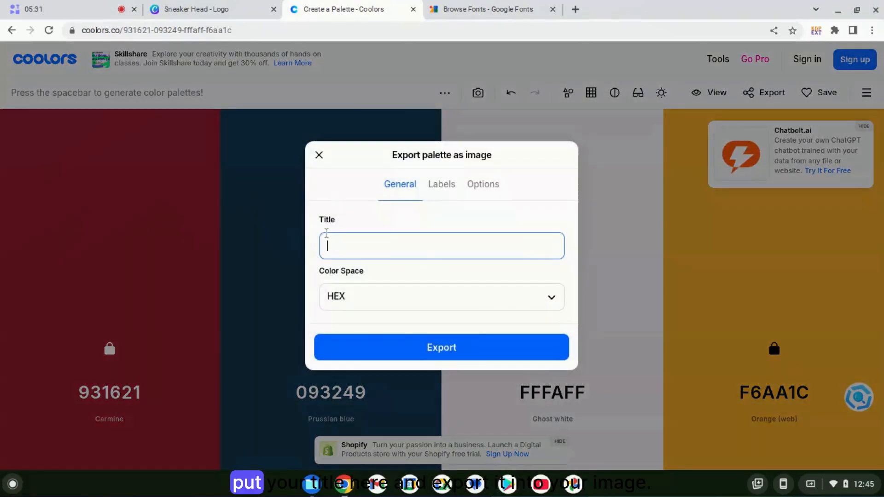
pyautogui.write('logo test')
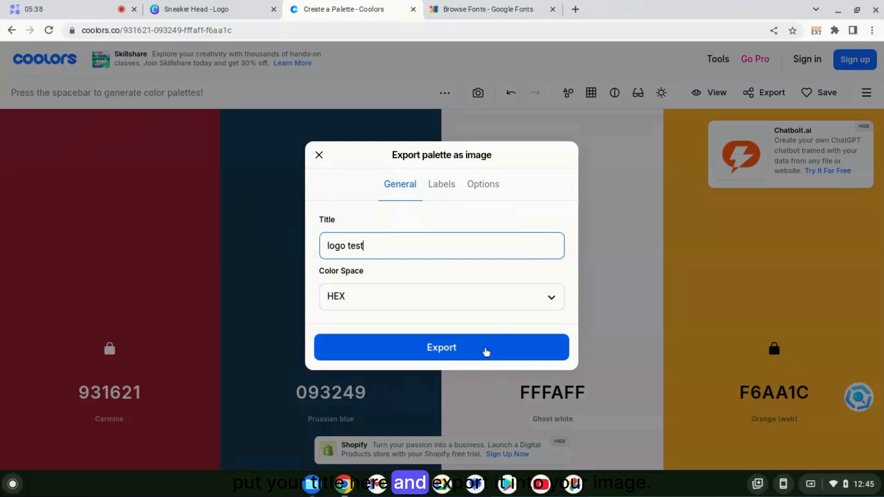
pyautogui.click(483, 351)
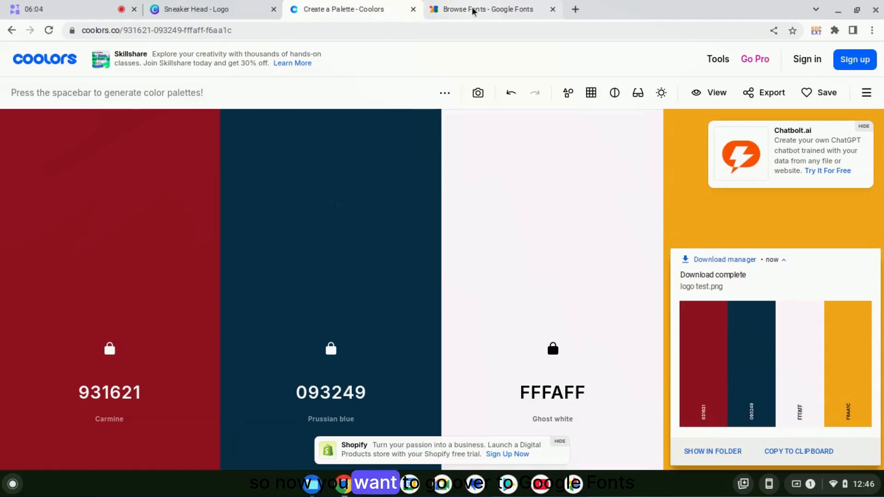
# - Switch to Google Fonts and check the sorting options for the font list, keeping it on Trending
pyautogui.click(471, 7)
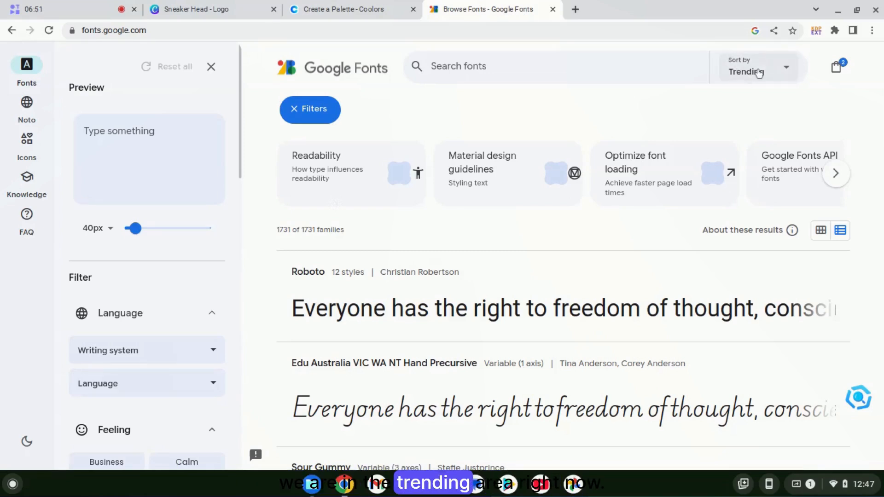
pyautogui.click(783, 71)
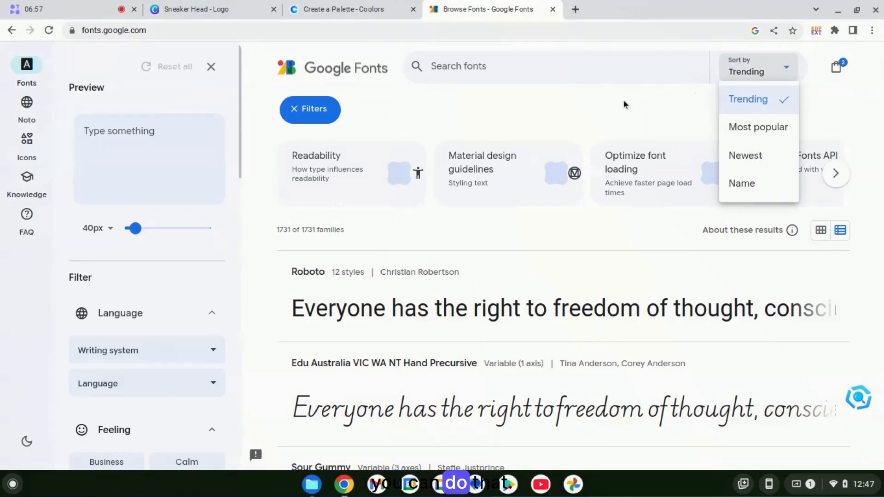
pyautogui.click(666, 61)
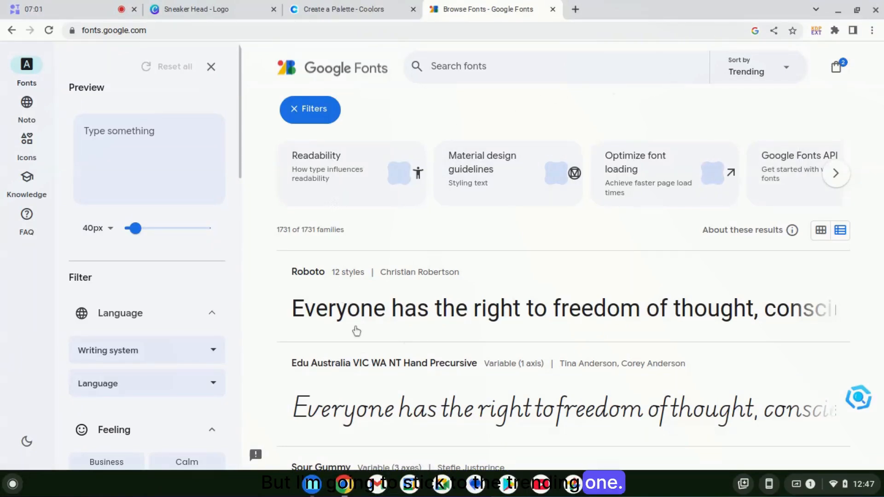
# - Open the Roboto font from the trending list and look through its available styles
pyautogui.scroll(-3, 357, 331)
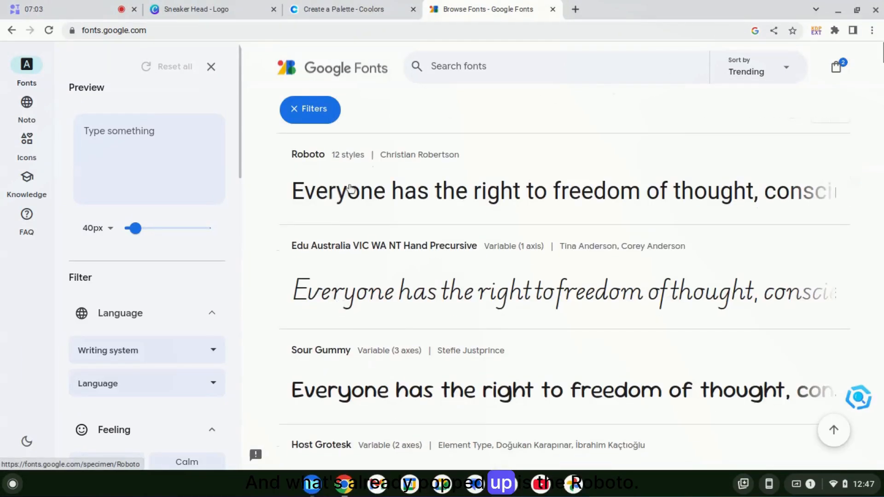
pyautogui.click(452, 198)
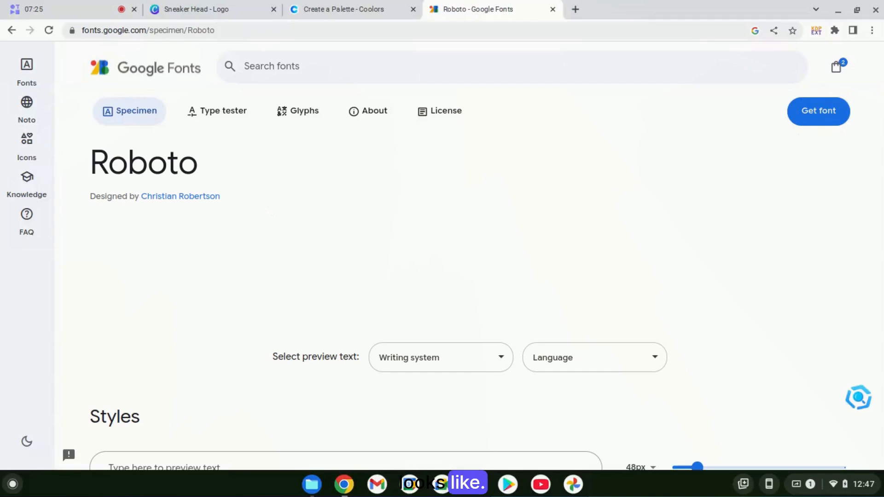
pyautogui.scroll(-2, 435, 325)
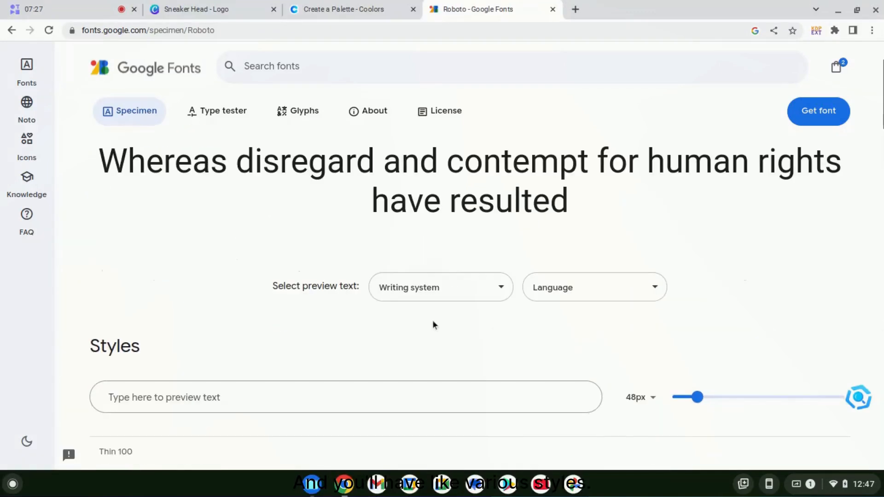
pyautogui.scroll(-4, 436, 341)
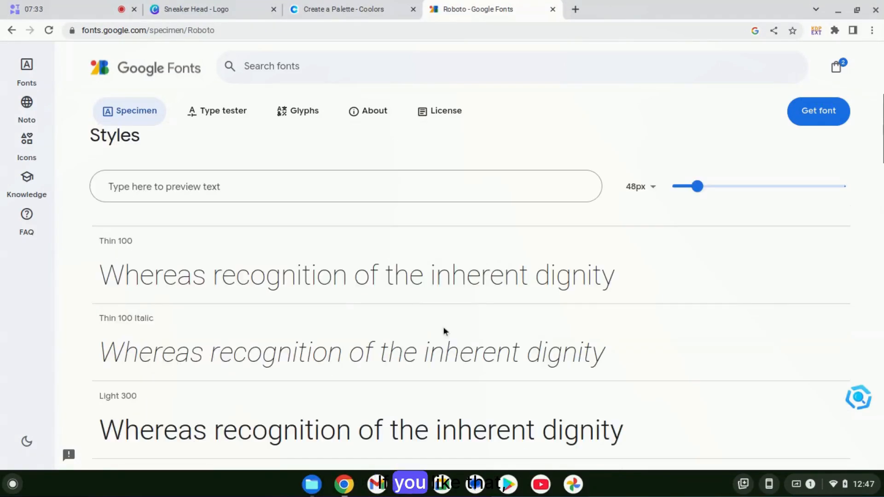
# - Add the Roboto font to the selected font families for download
pyautogui.scroll(6, 443, 328)
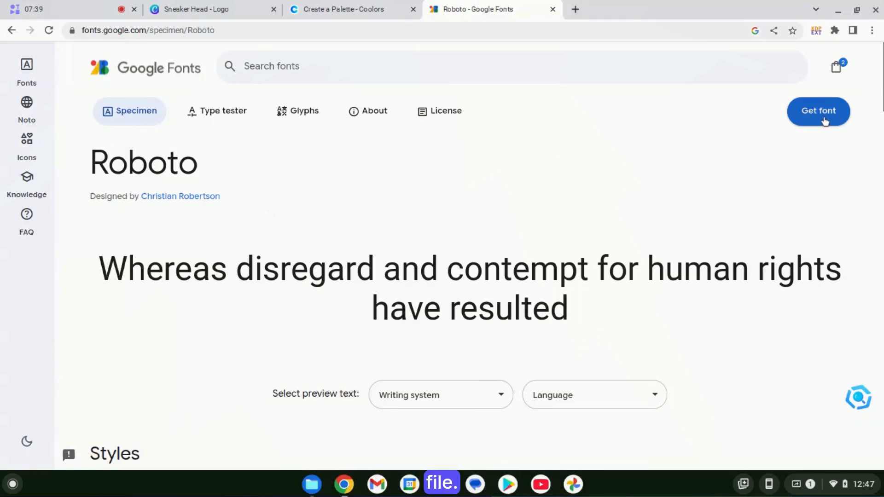
pyautogui.click(811, 125)
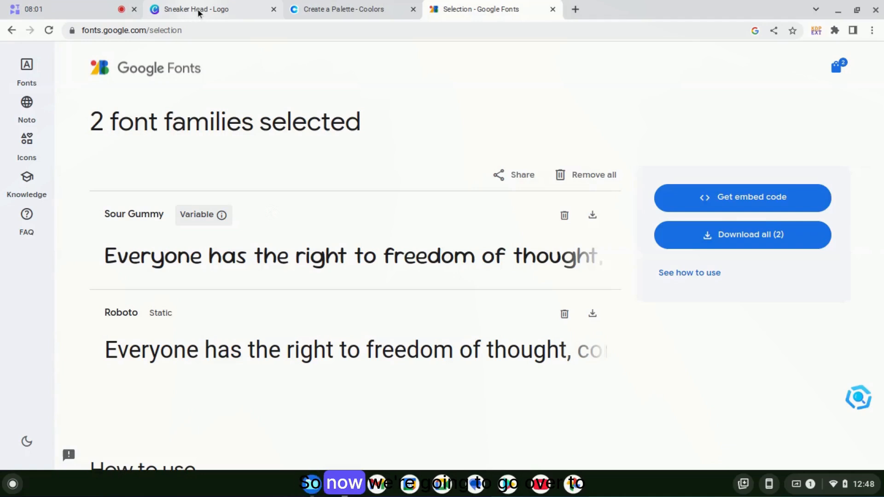
# - Switch to the Sneaker Head design in Canva, leave it for the Brand area, and open the Brand Kits page
pyautogui.moveTo(197, 9)
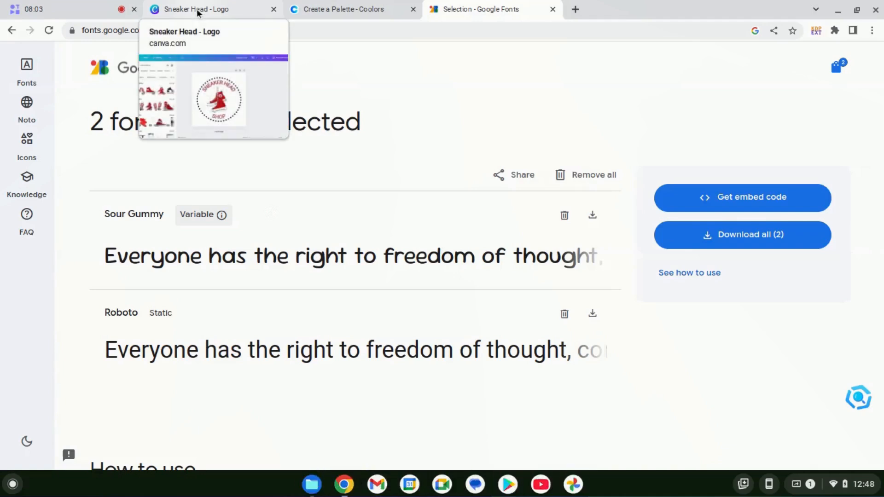
pyautogui.click(197, 9)
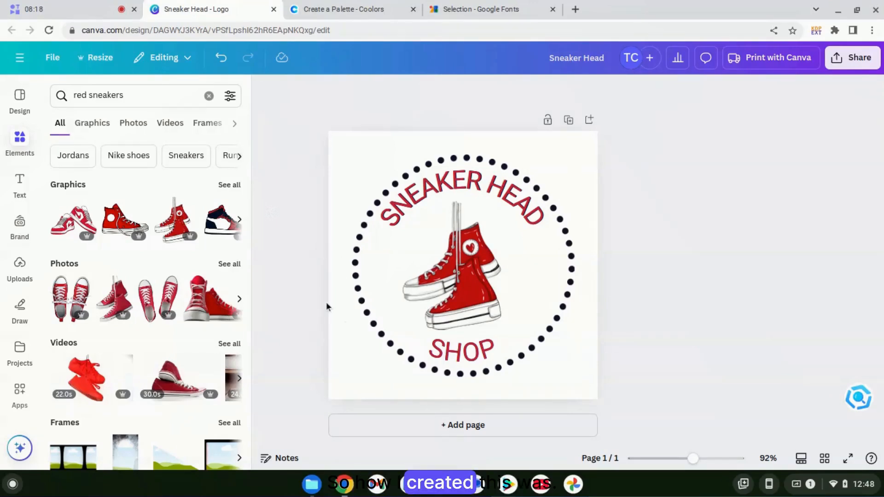
pyautogui.click(18, 63)
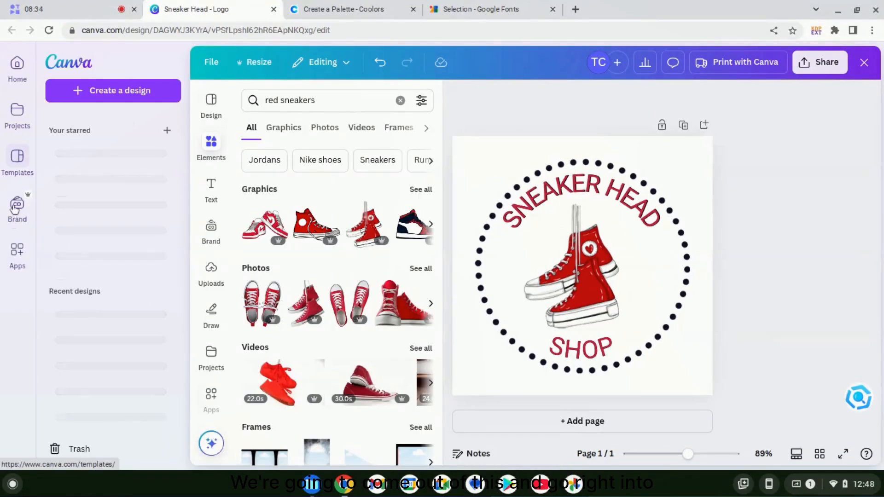
pyautogui.click(17, 213)
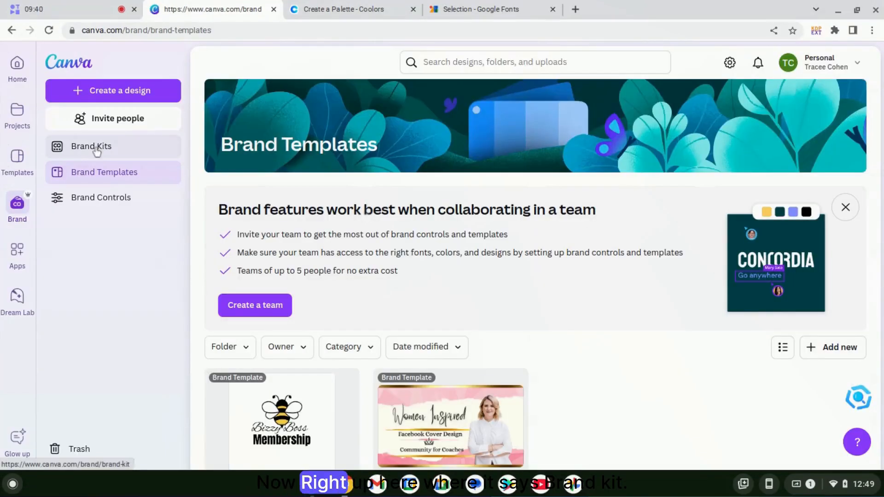
pyautogui.click(96, 149)
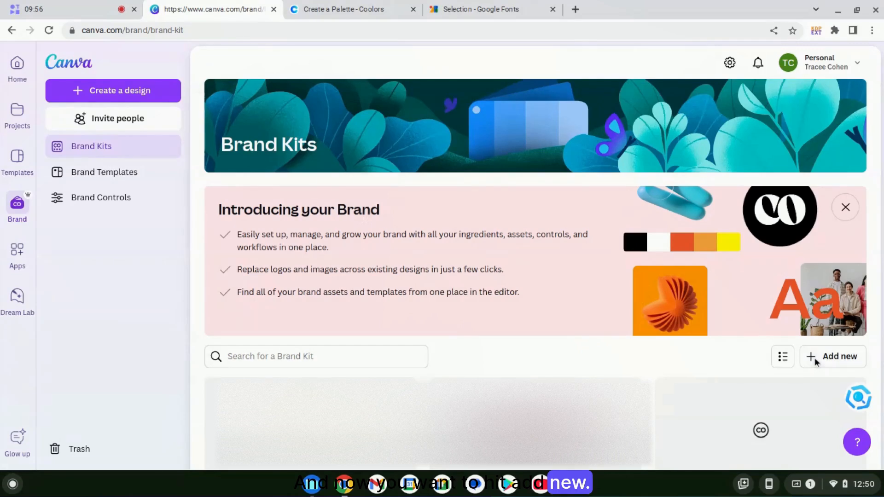
# - Create a new Brand Kit named "logo test"
pyautogui.click(816, 364)
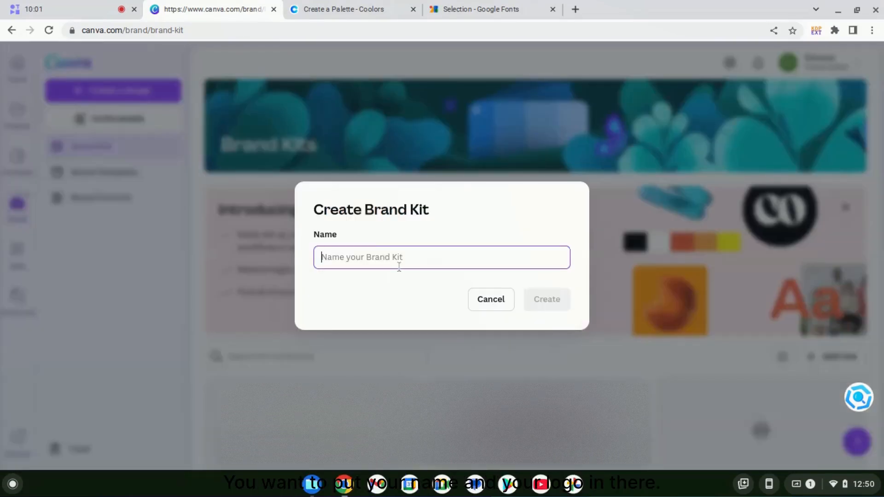
pyautogui.write('logo')
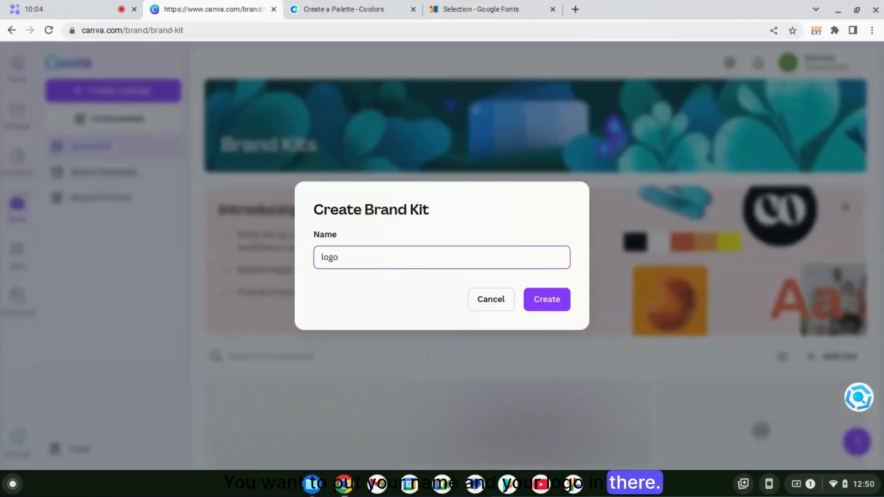
pyautogui.write(' test')
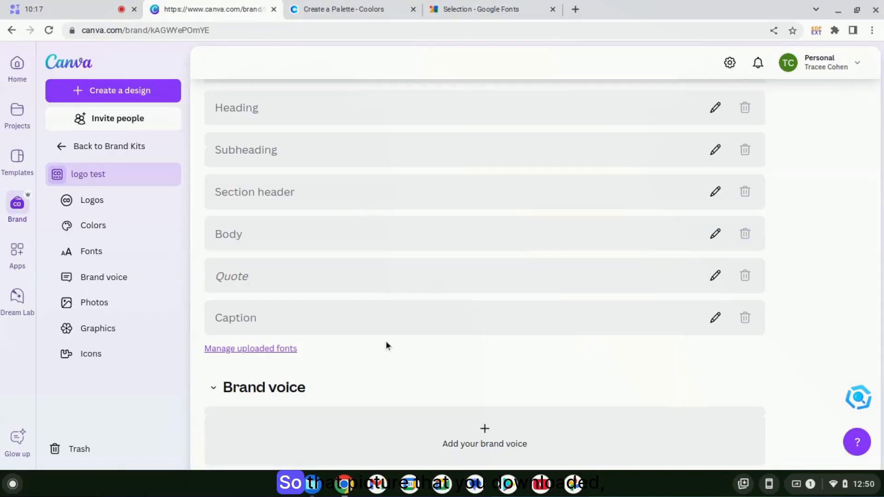
# - Upload logo test.png to the Brand Kit's photos and extract a color palette from it
pyautogui.scroll(-5, 385, 340)
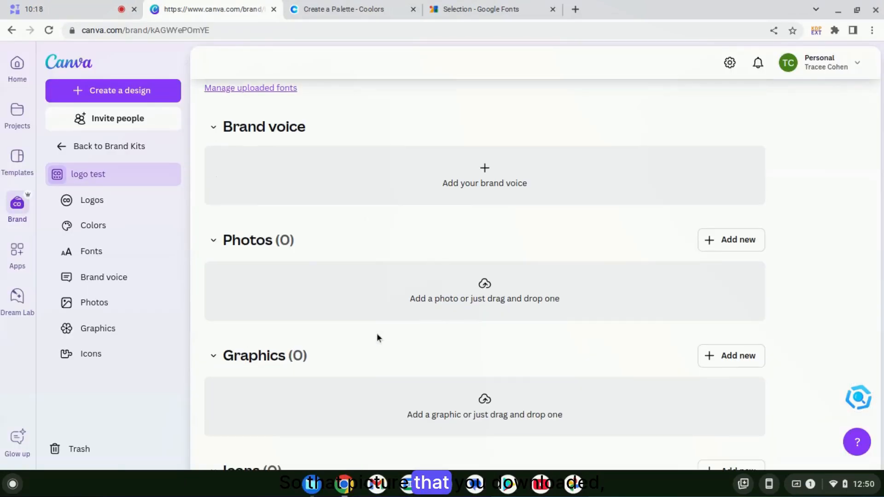
pyautogui.click(484, 285)
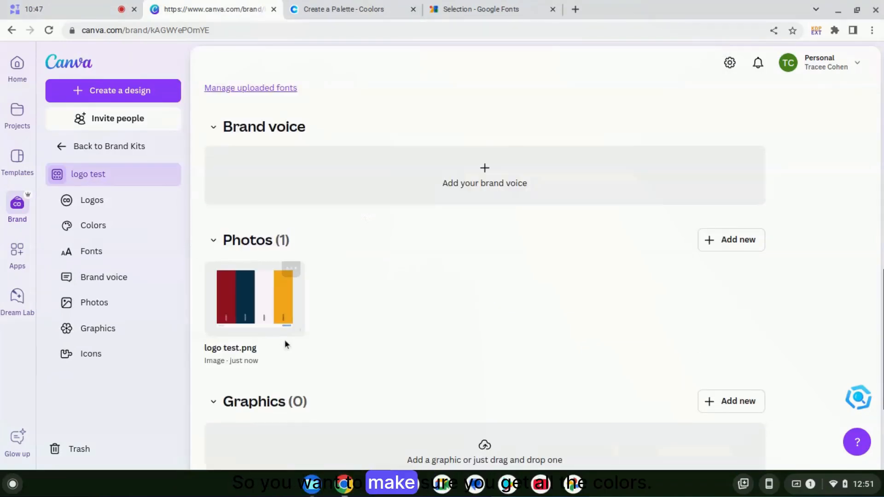
pyautogui.moveTo(272, 327)
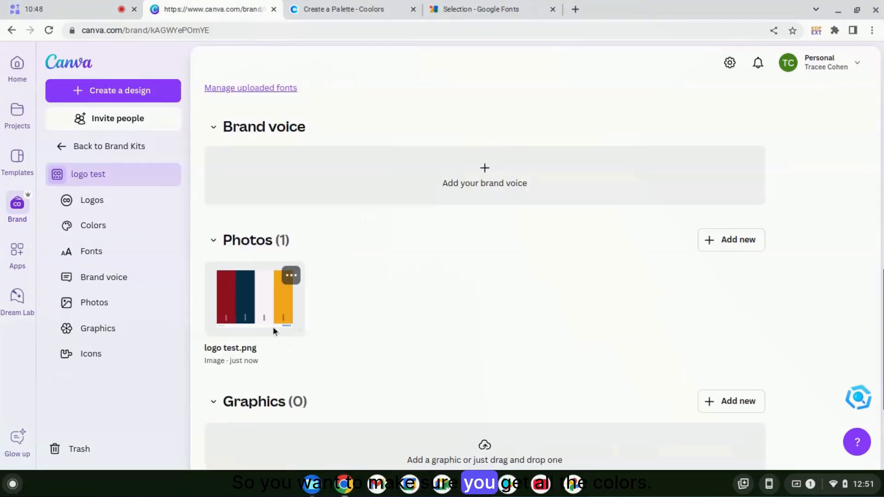
pyautogui.click(291, 277)
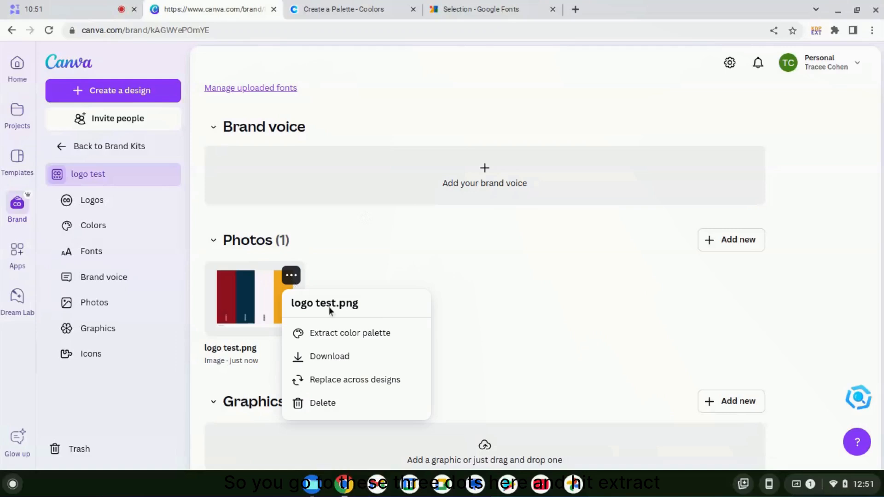
pyautogui.click(342, 333)
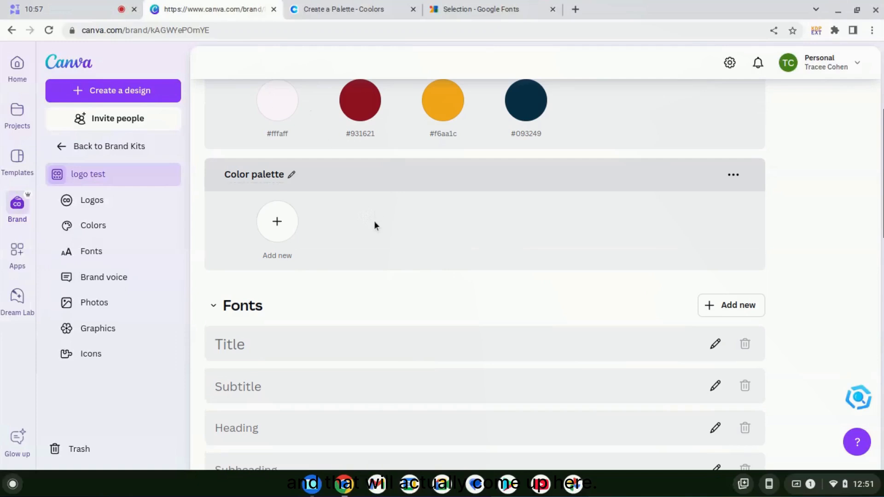
pyautogui.scroll(-1, 370, 223)
pyautogui.scroll(2, 367, 221)
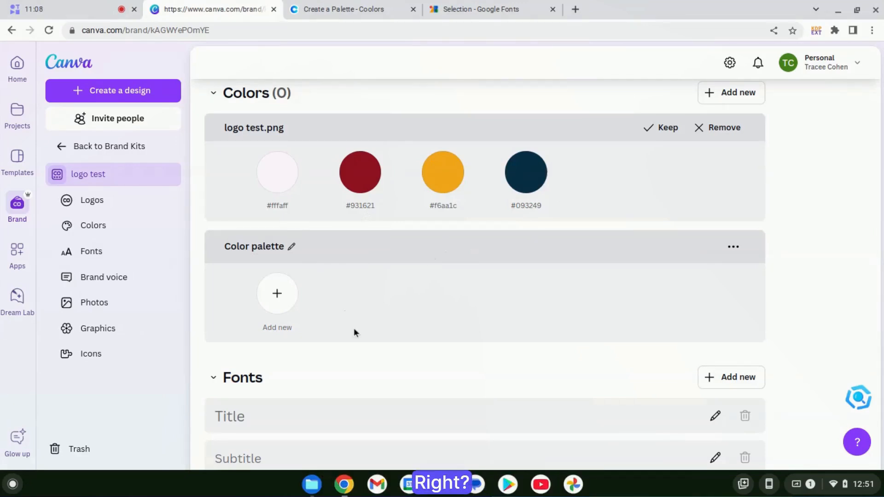
# - Start editing the Brand Kit's Title text style and look through the fonts available for it
pyautogui.scroll(-3, 378, 377)
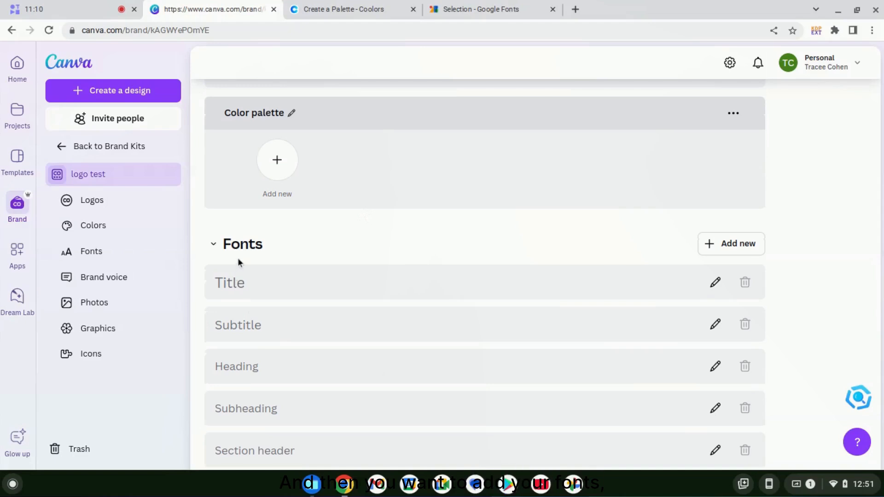
pyautogui.click(712, 248)
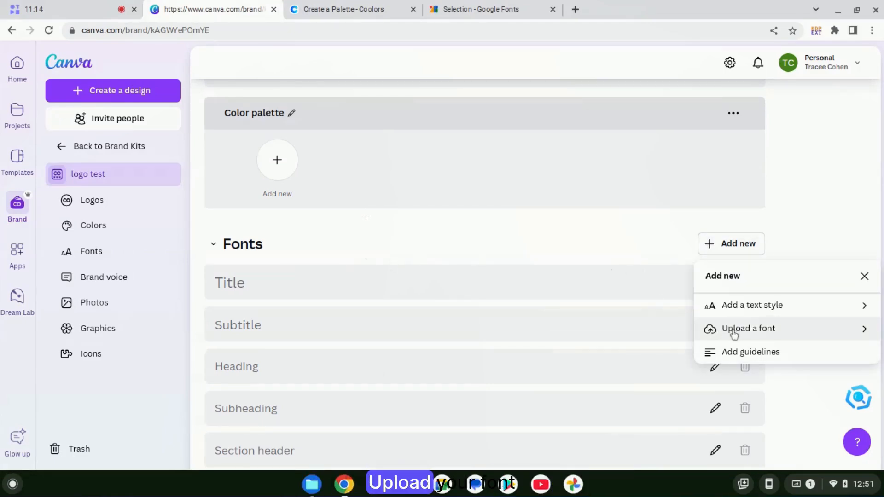
pyautogui.click(233, 286)
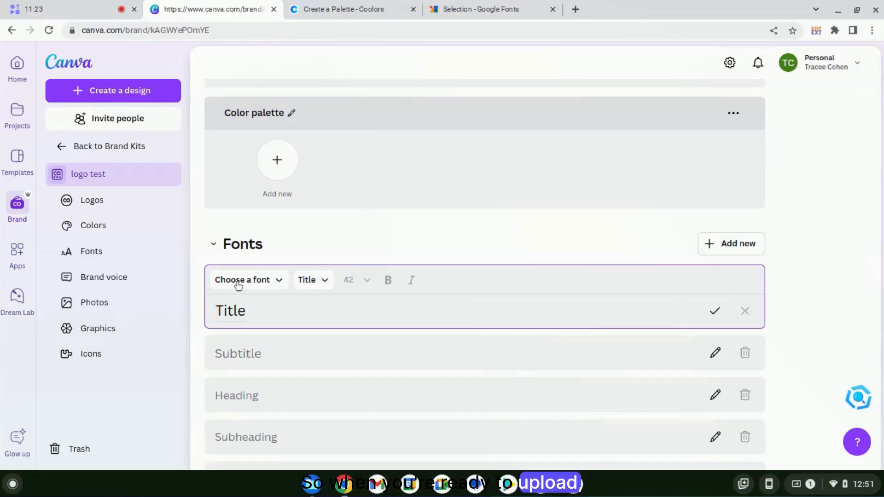
pyautogui.click(236, 281)
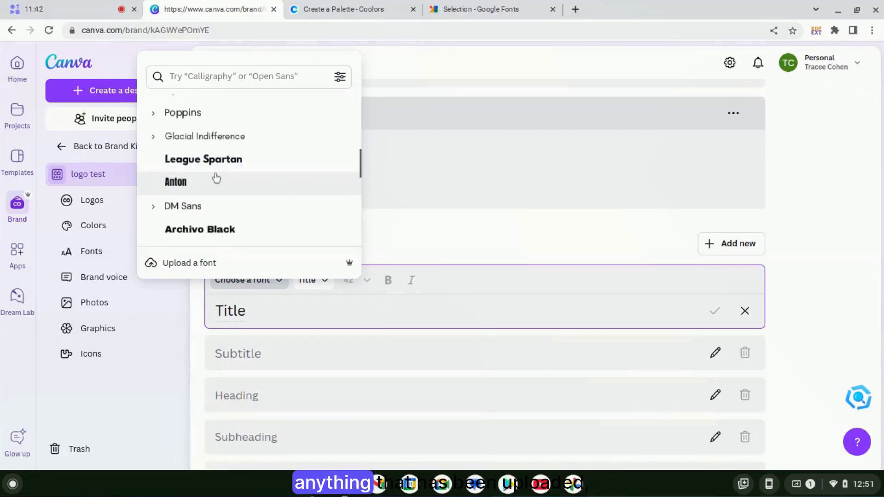
pyautogui.scroll(-2, 216, 180)
pyautogui.scroll(4, 218, 182)
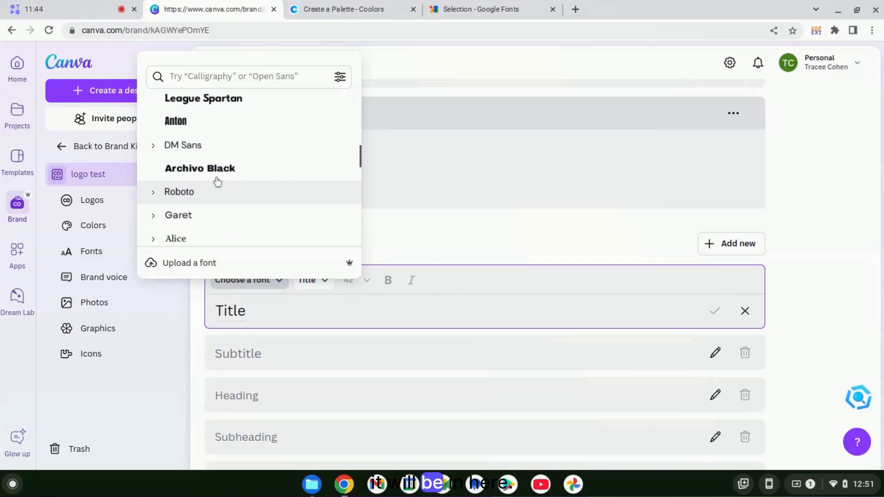
pyautogui.scroll(2, 216, 180)
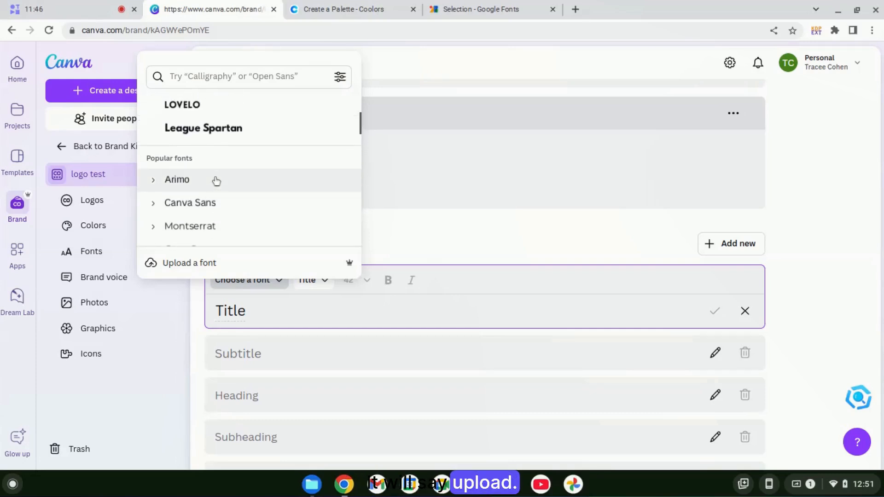
pyautogui.scroll(4, 183, 163)
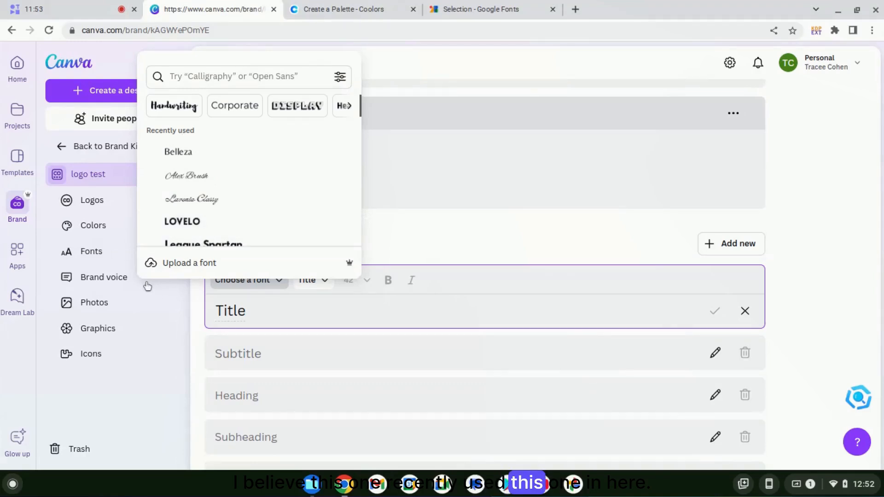
# - Upload the SourGummy-VariableFont file from the Sour_Gummy folder and save the Title style in the Sour Gummy font
pyautogui.click(156, 263)
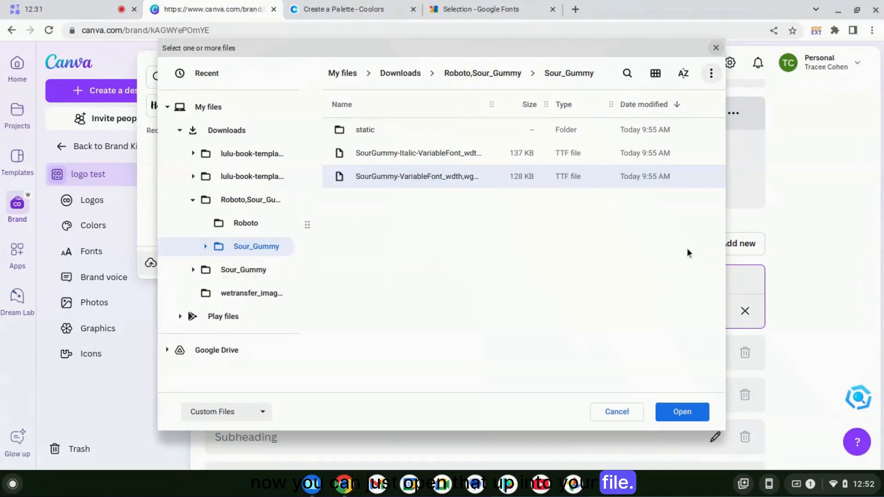
pyautogui.click(680, 413)
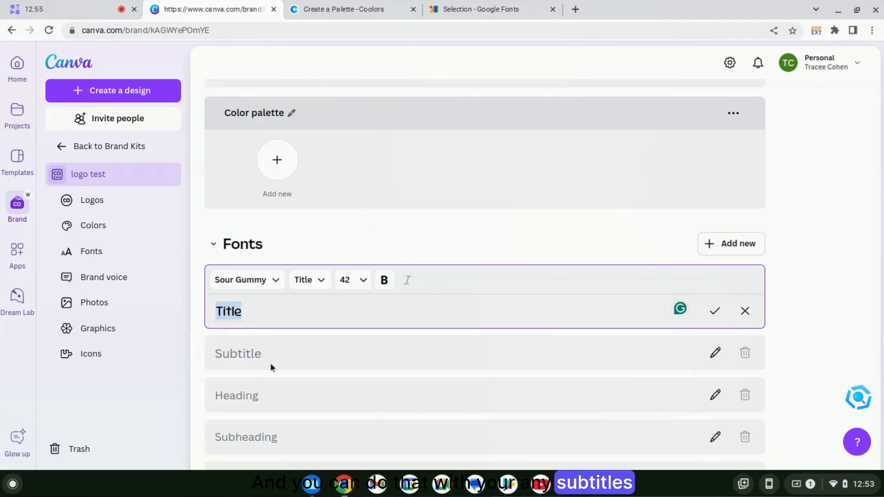
pyautogui.scroll(-3, 257, 368)
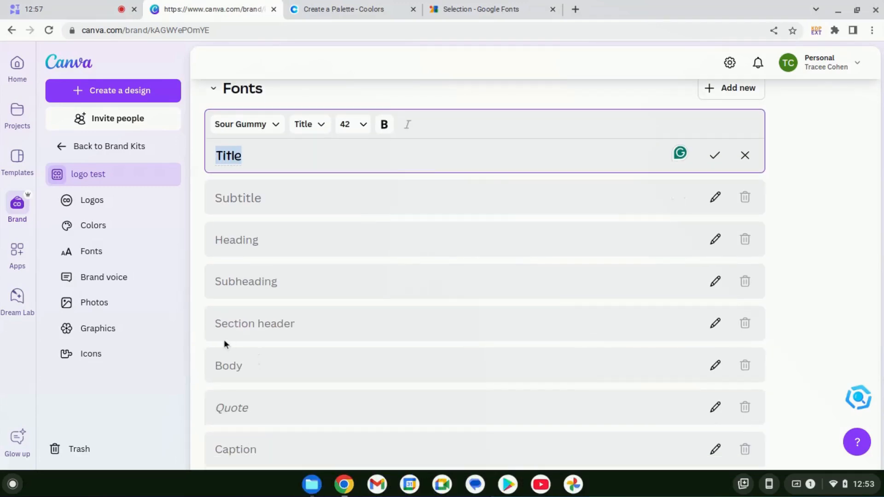
pyautogui.scroll(1, 304, 295)
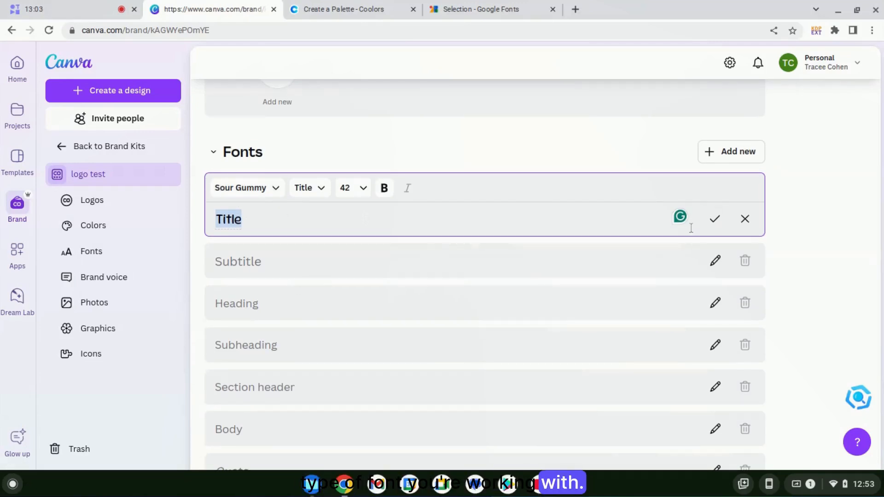
pyautogui.click(714, 219)
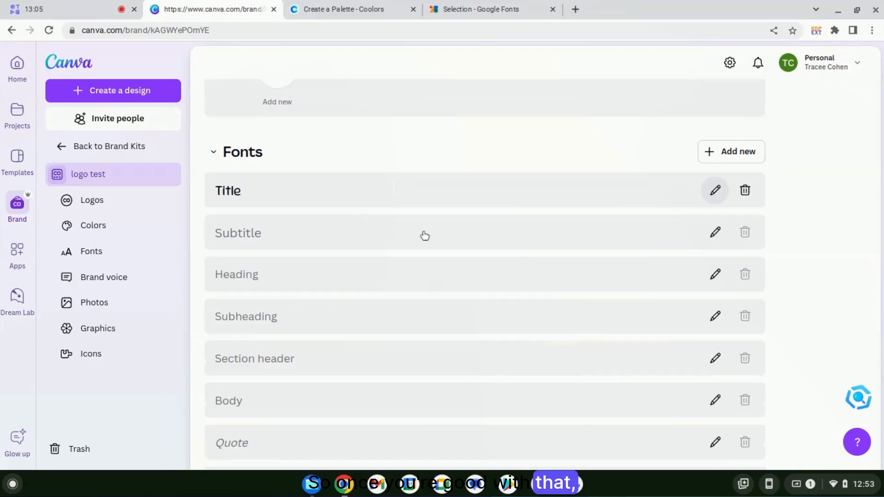
# - Review the Brand Kit's extracted colors and logo section, and return to the Canva home page
pyautogui.scroll(4, 280, 261)
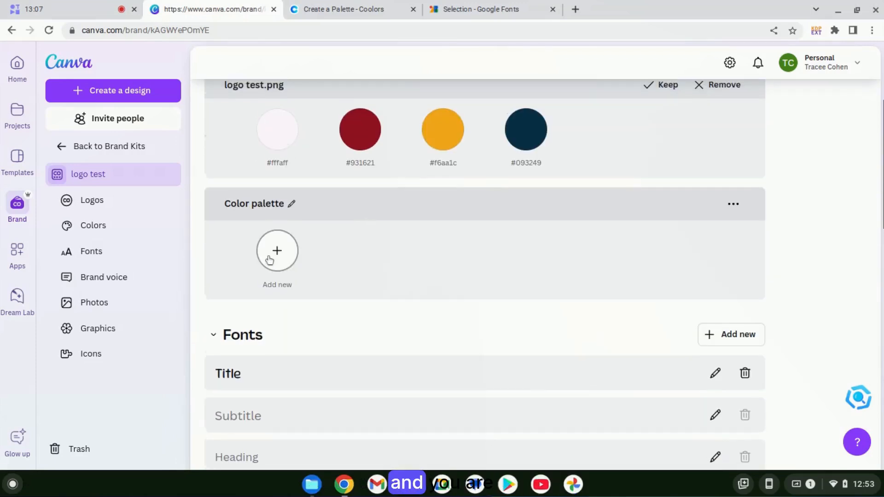
pyautogui.scroll(3, 269, 260)
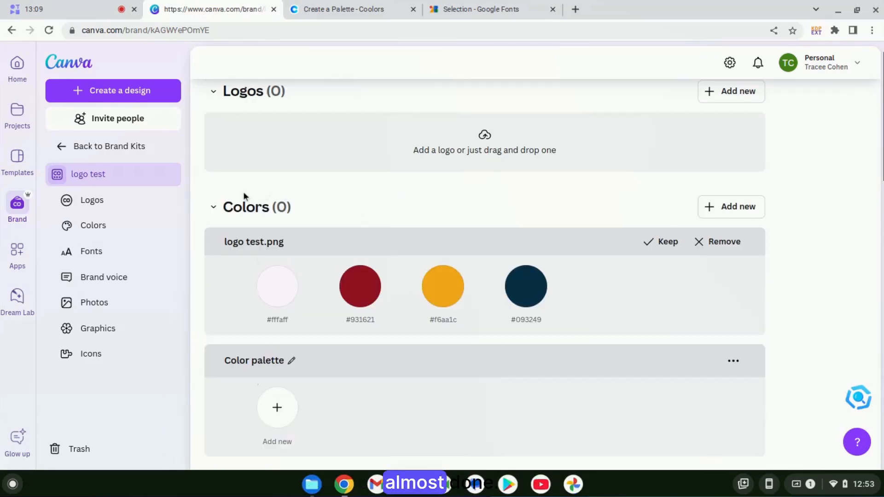
pyautogui.scroll(1, 243, 192)
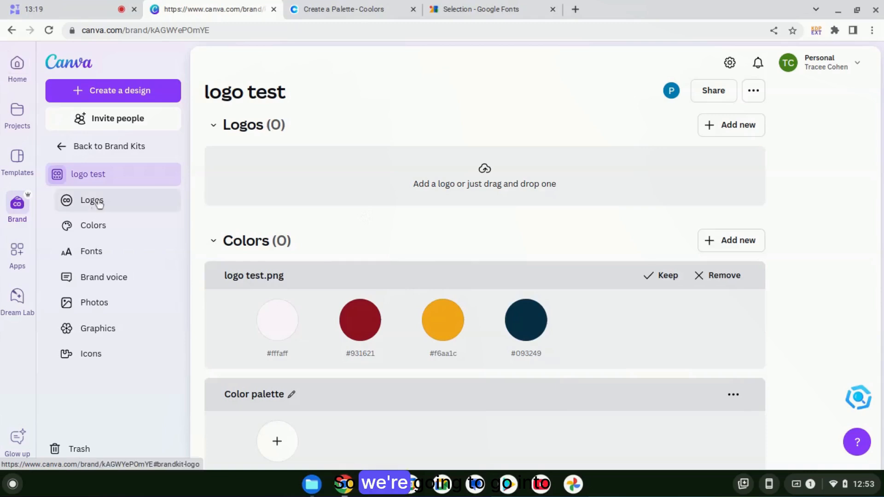
pyautogui.click(17, 65)
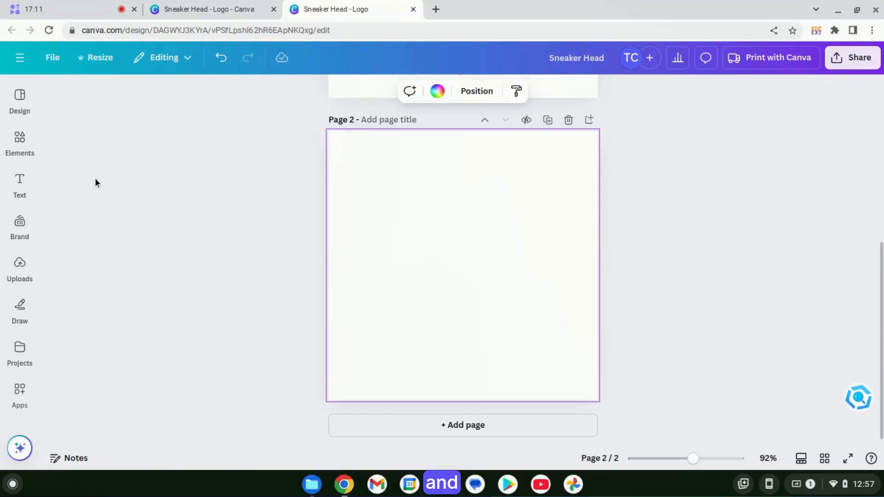
# - Look through the logo templates offered for the blank second page
pyautogui.click(28, 161)
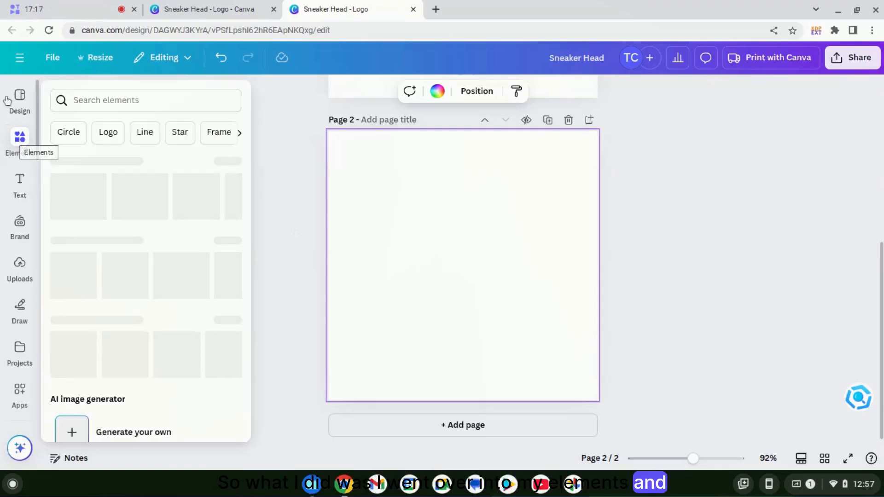
pyautogui.click(19, 104)
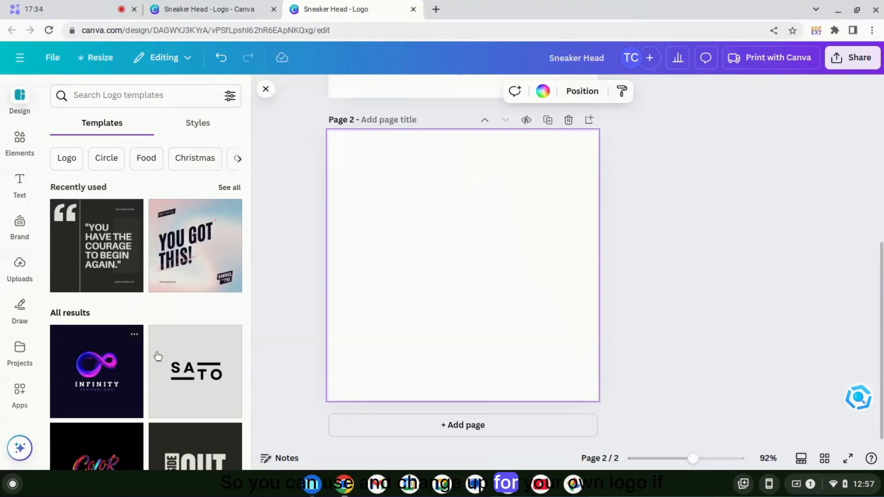
pyautogui.scroll(-2, 129, 395)
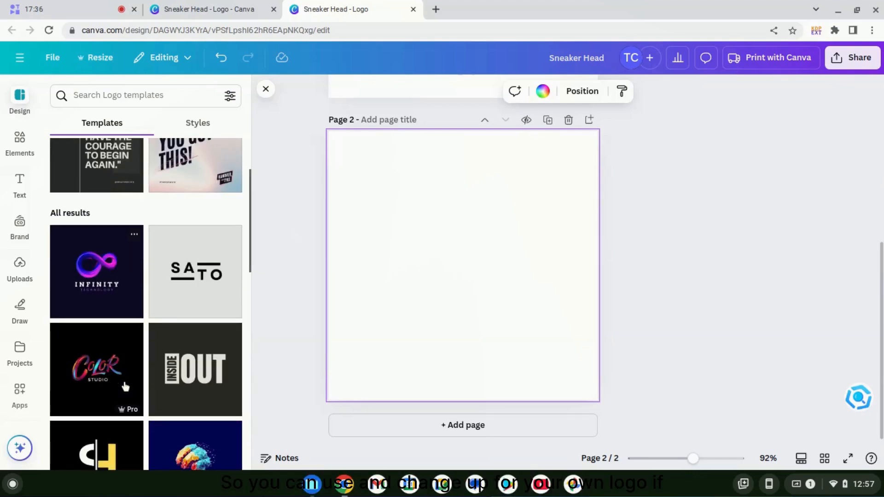
pyautogui.scroll(-3, 125, 386)
pyautogui.scroll(3, 123, 384)
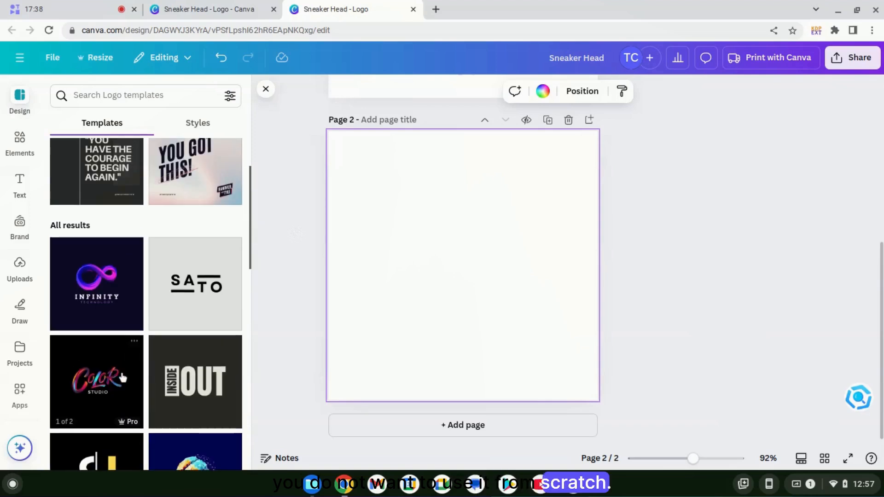
pyautogui.scroll(2, 122, 378)
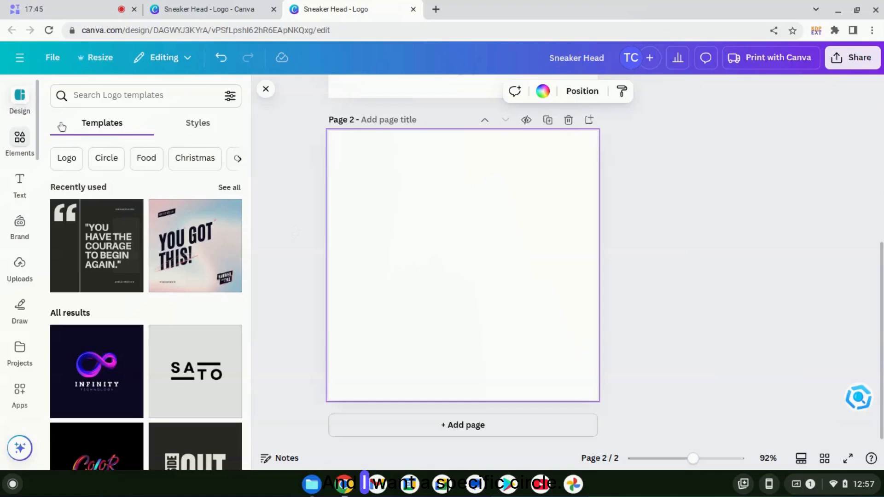
# - Add a dotted circle outline from the "circle" graphics to page 2 and recolor it with the Sneaker Head brand red
pyautogui.click(20, 141)
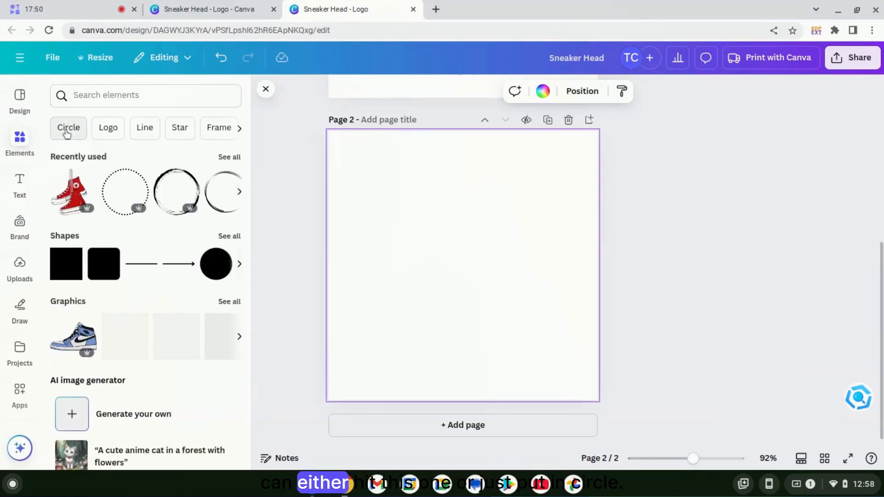
pyautogui.click(92, 92)
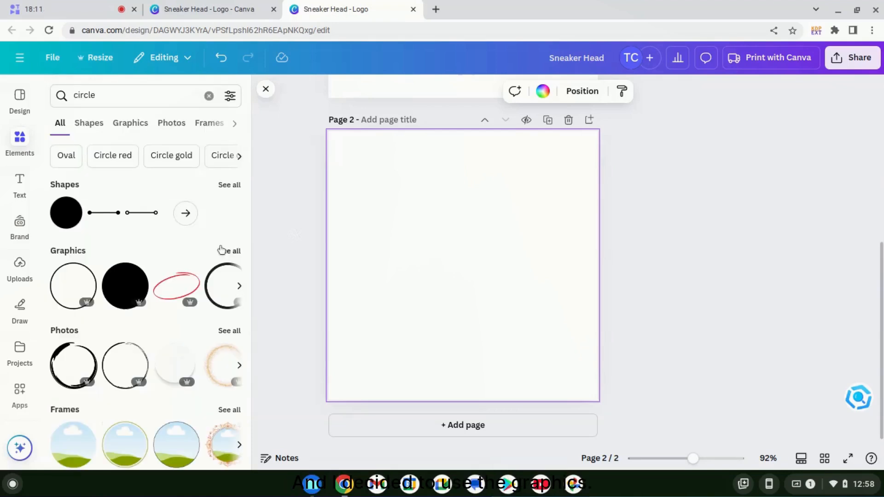
pyautogui.click(226, 253)
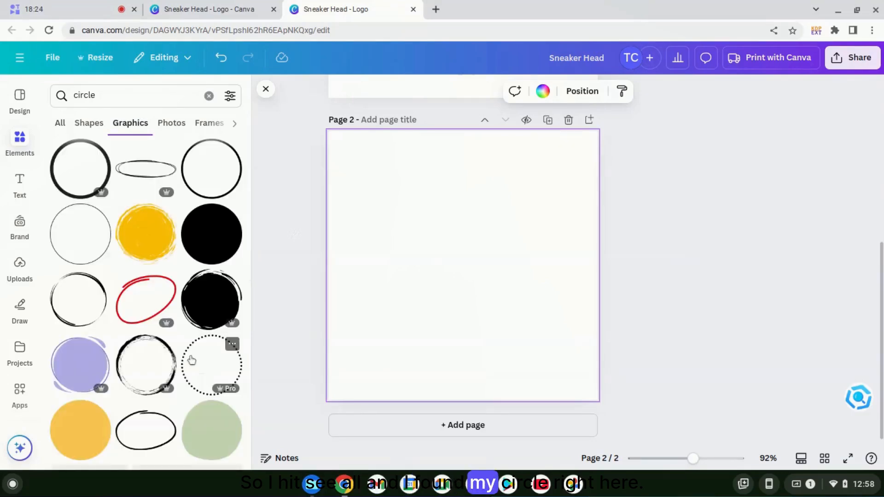
pyautogui.click(192, 359)
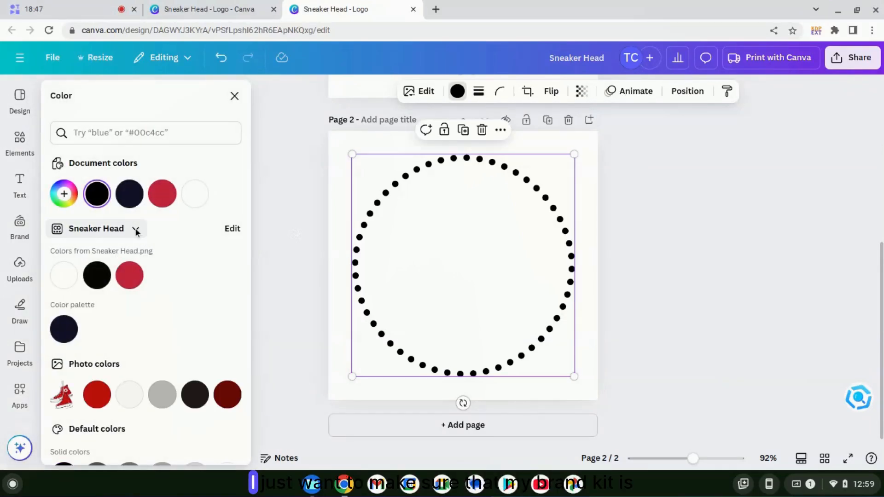
pyautogui.click(136, 230)
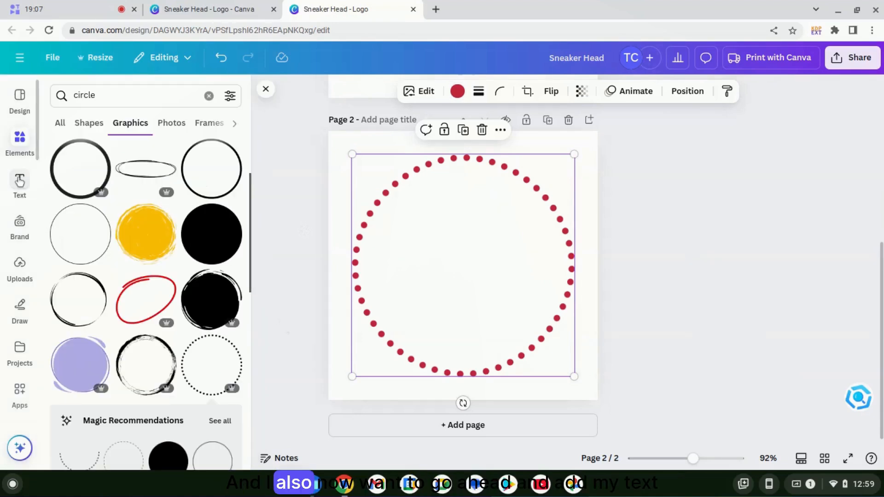
# - Add a text in the brand's Main Font style reading "Sneaker Head" and set it in all caps
pyautogui.click(19, 181)
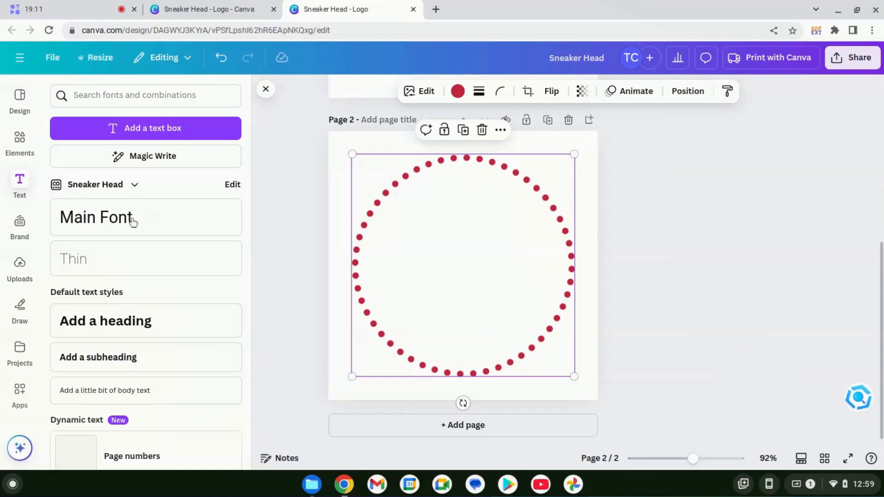
pyautogui.click(107, 225)
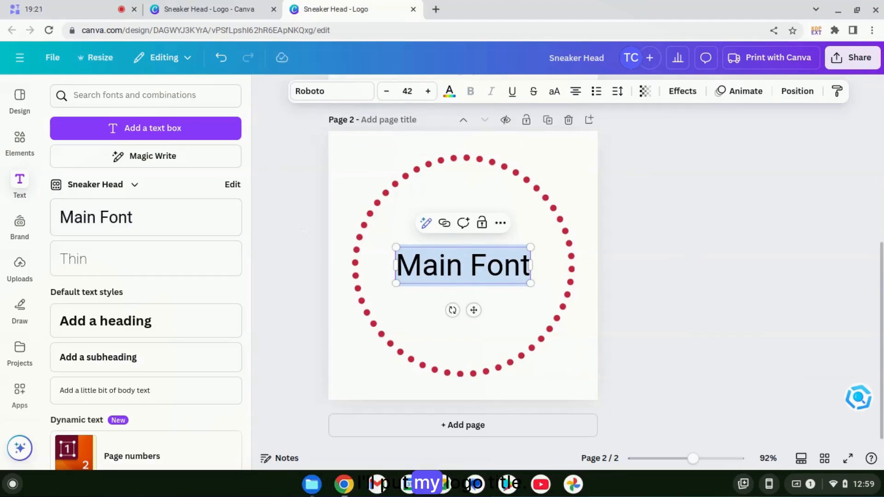
pyautogui.write('Sneaker')
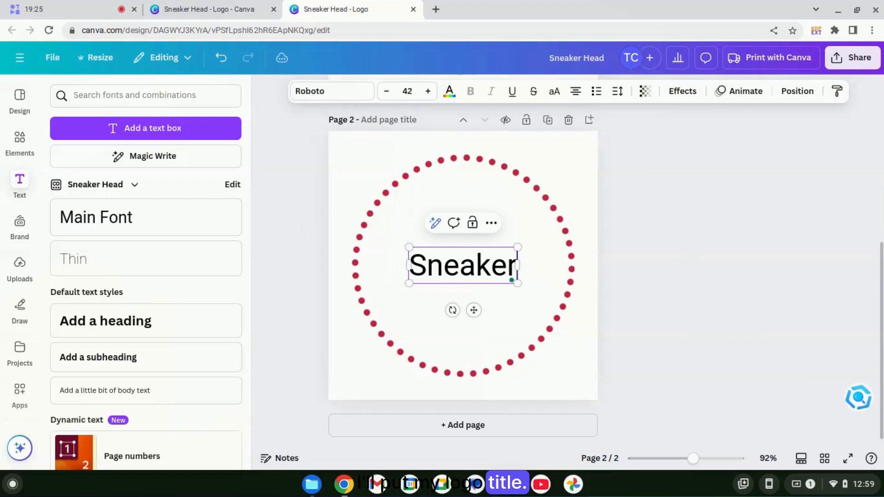
pyautogui.write('Head')
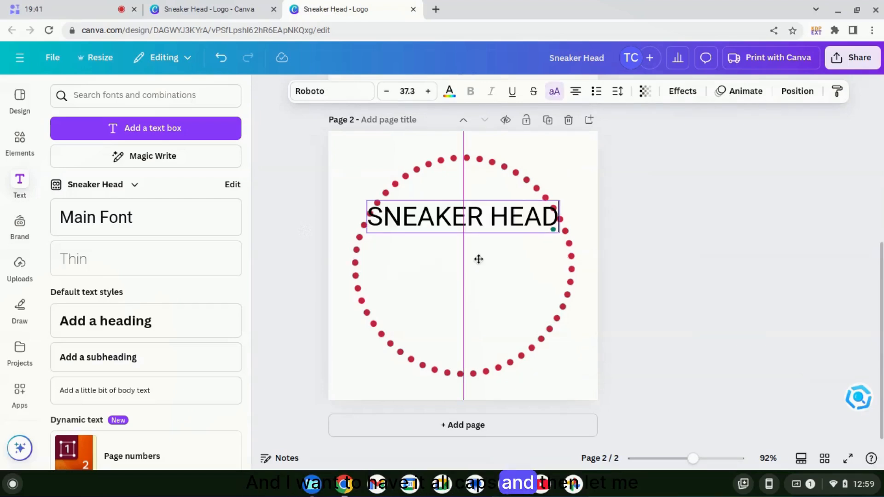
# - Shrink the SNEAKER HEAD text to about size 35.5 and place it across the upper part of the circle
pyautogui.moveTo(477, 258); pyautogui.dragTo(473, 255)
pyautogui.moveTo(367, 200); pyautogui.dragTo(376, 202)
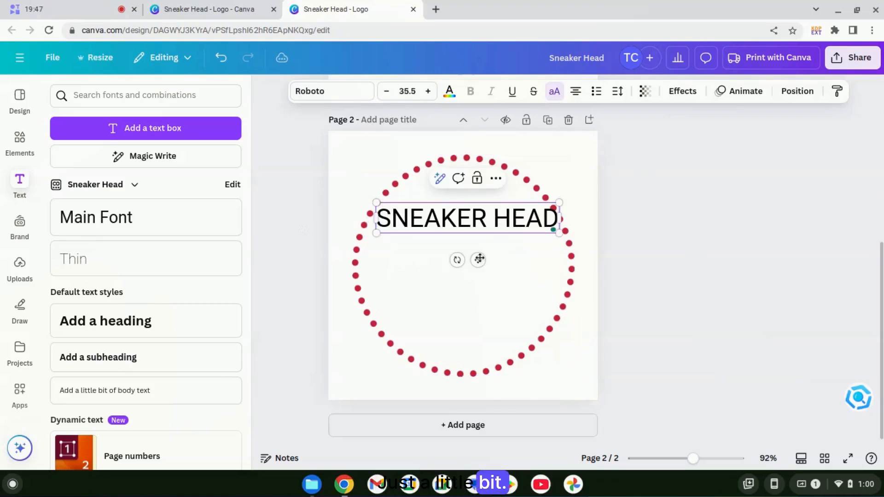
pyautogui.moveTo(469, 250); pyautogui.dragTo(459, 239)
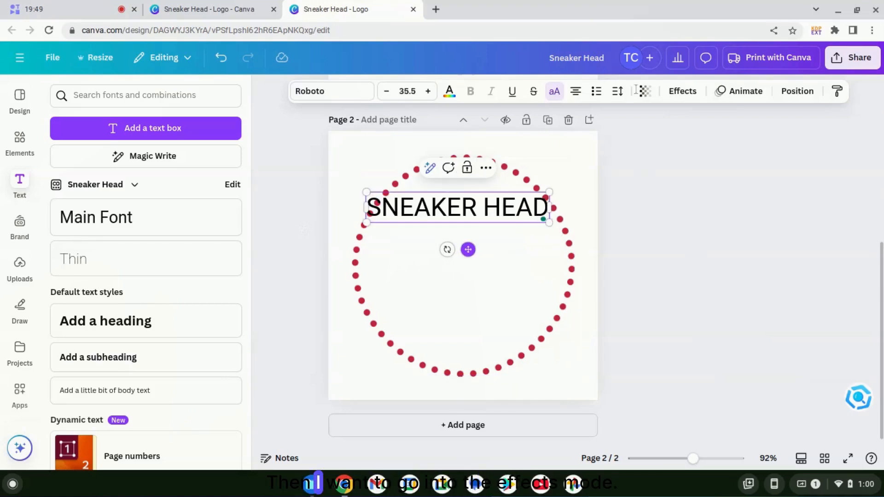
# - Apply the Curve shape effect to SNEAKER HEAD and fit the text centered inside the circle's upper arc
pyautogui.click(683, 91)
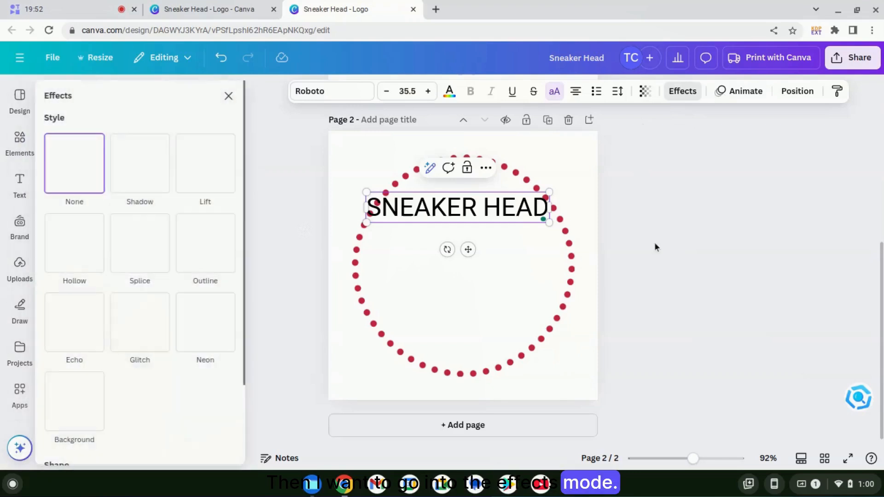
pyautogui.scroll(-5, 152, 322)
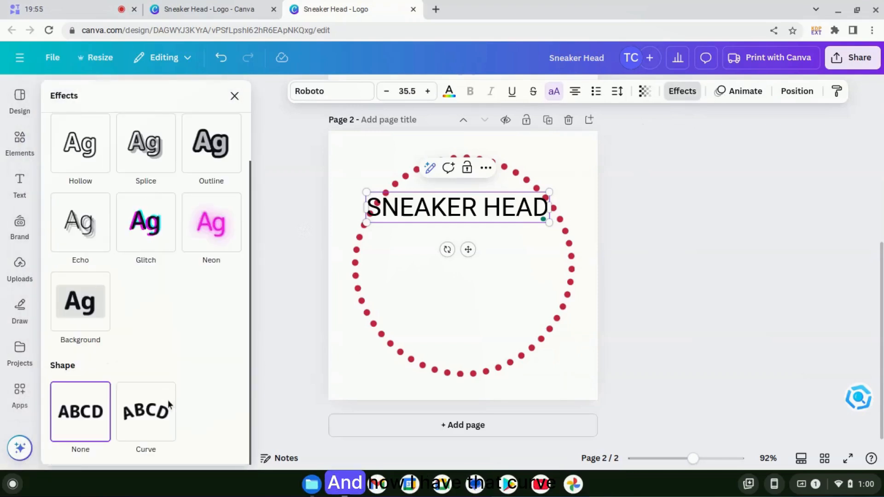
pyautogui.click(150, 420)
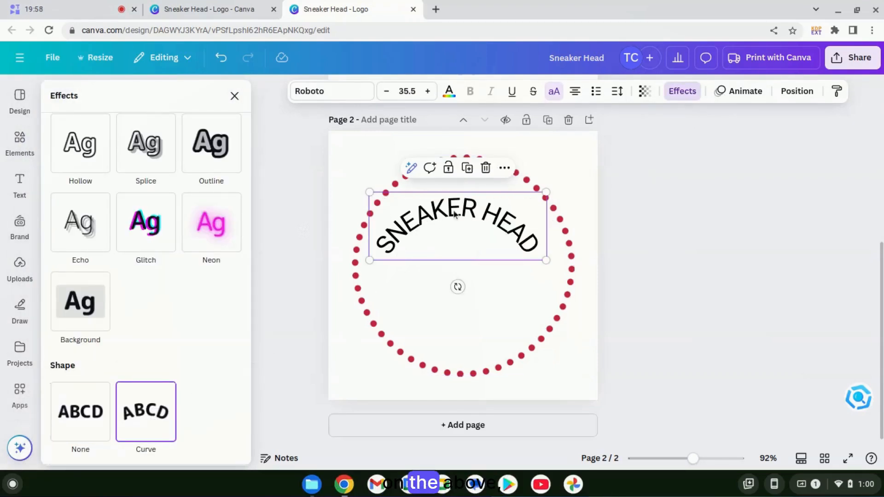
pyautogui.moveTo(446, 227); pyautogui.dragTo(454, 202)
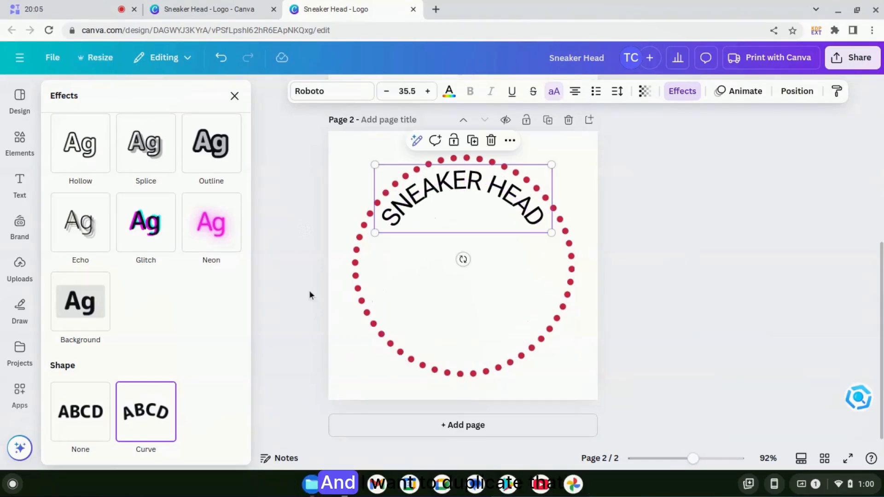
# - Duplicate the curved text, set the copy's curve to -61, and fit it inside the circle's lower arc
pyautogui.click(472, 141)
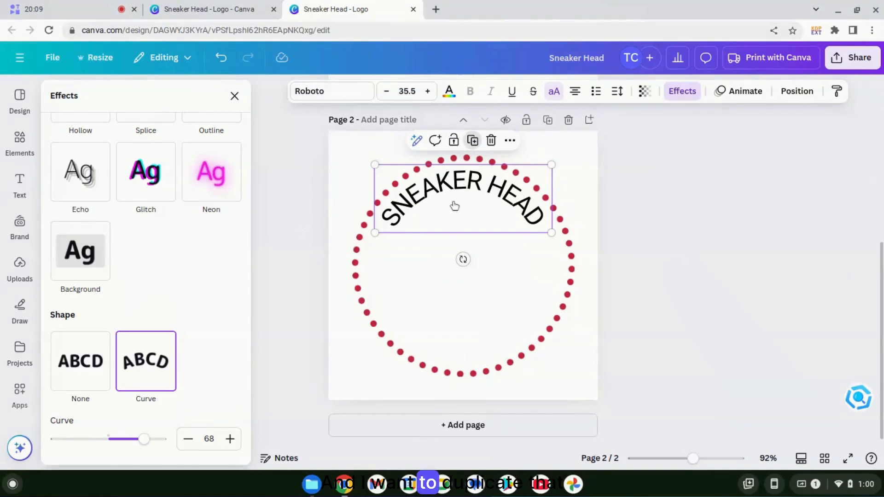
pyautogui.moveTo(438, 230); pyautogui.dragTo(441, 290)
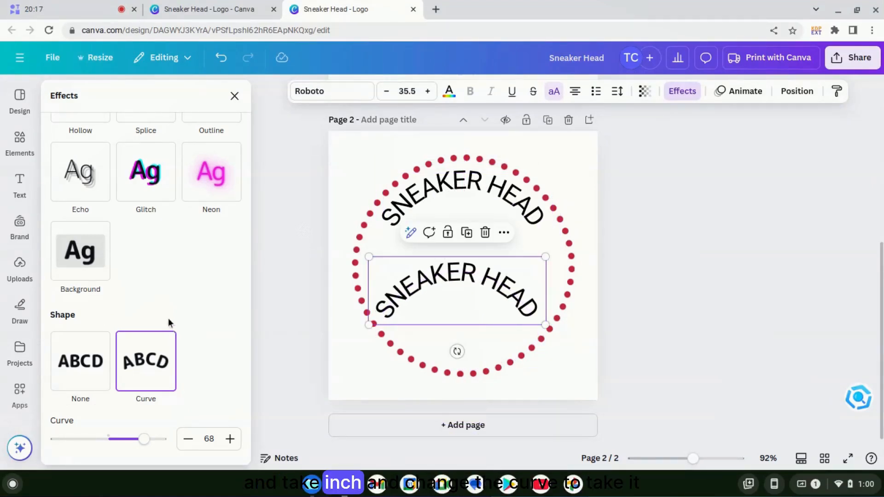
pyautogui.moveTo(144, 439); pyautogui.dragTo(76, 440)
pyautogui.moveTo(455, 233); pyautogui.dragTo(457, 307)
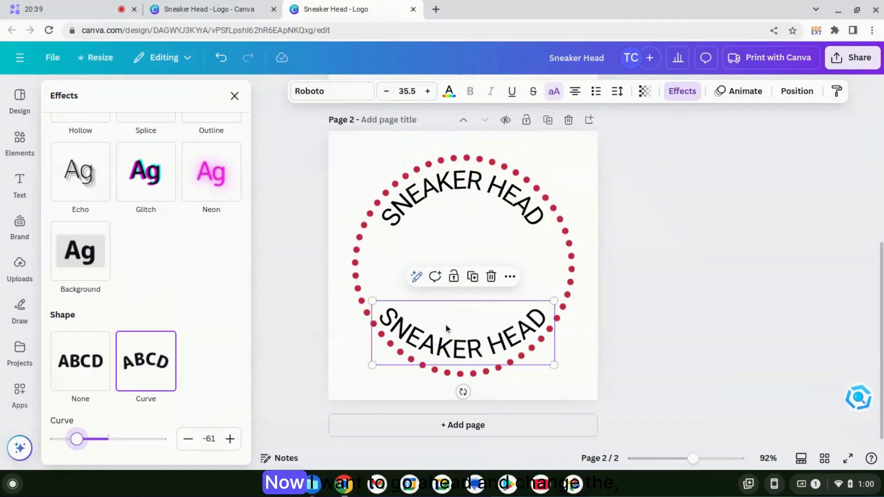
# - Change the lower curved text to "SNEAKERS SHOP"
pyautogui.doubleClick(446, 313)
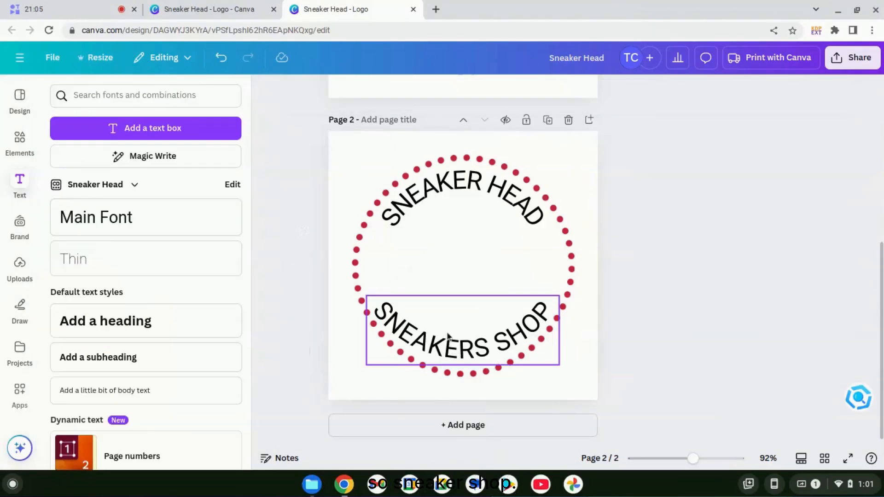
pyautogui.click(349, 248)
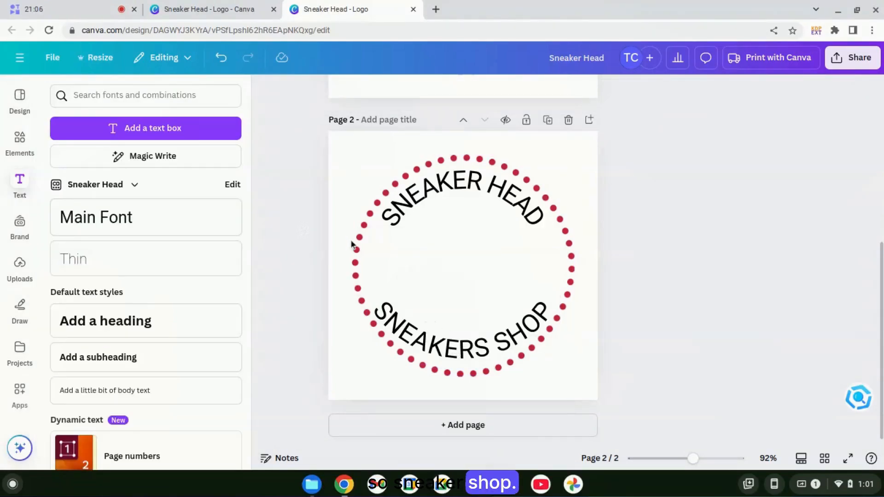
pyautogui.click(466, 224)
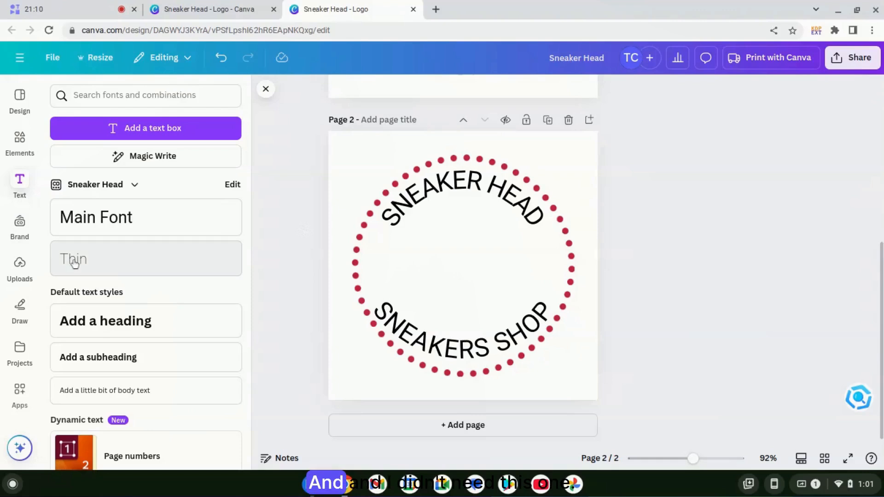
pyautogui.click(444, 348)
pyautogui.moveTo(95, 264); pyautogui.dragTo(473, 380)
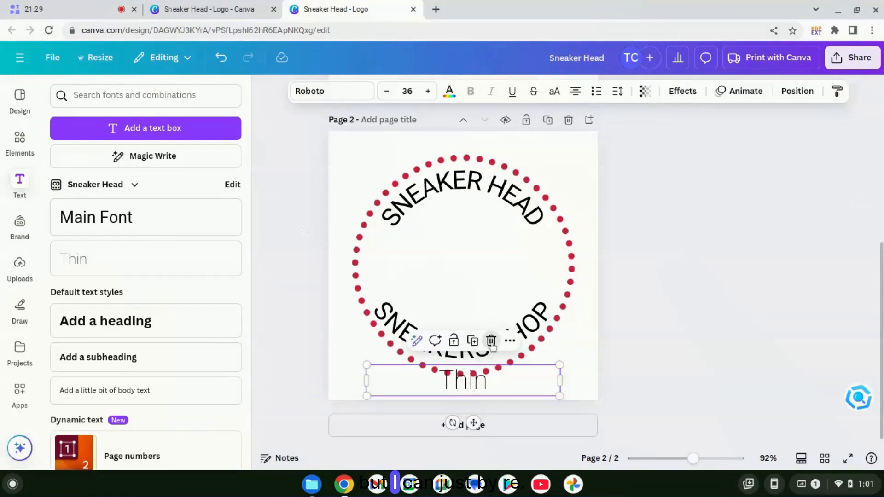
pyautogui.press('Delete')
pyautogui.click(437, 352)
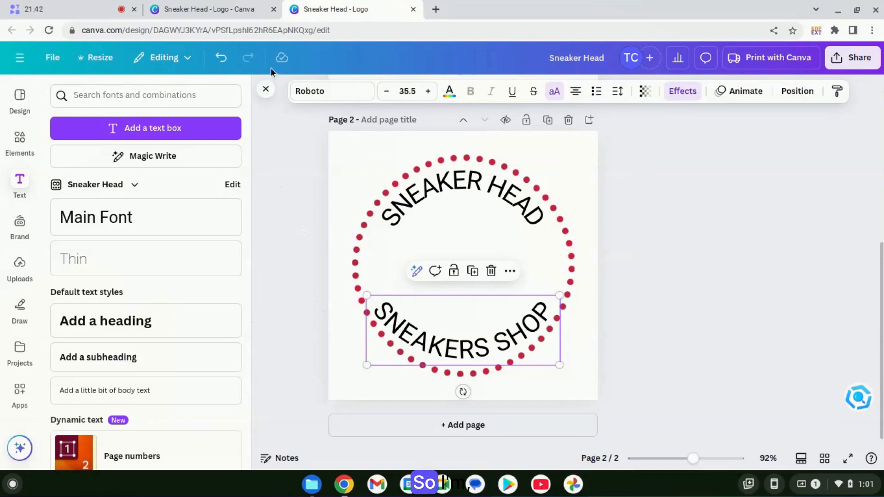
pyautogui.click(279, 242)
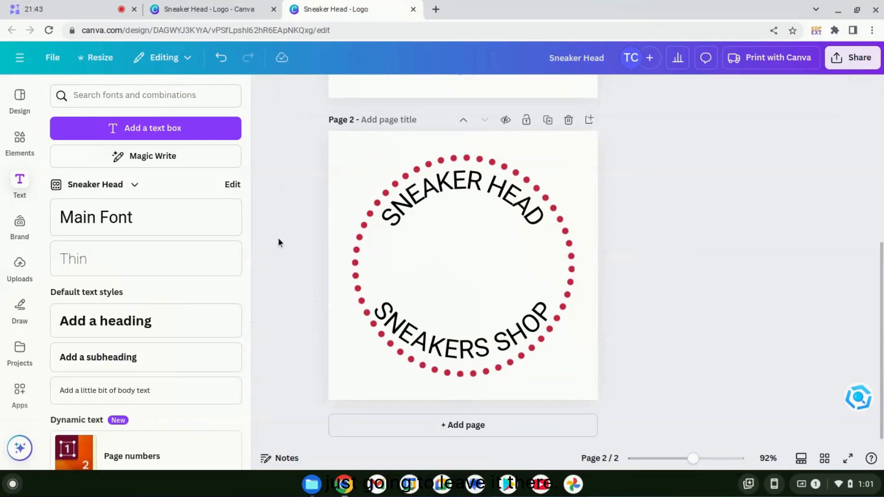
# - Search the elements for "red sneakers" and place the hanging red high-top sneakers graphic in the middle of the circle
pyautogui.click(16, 146)
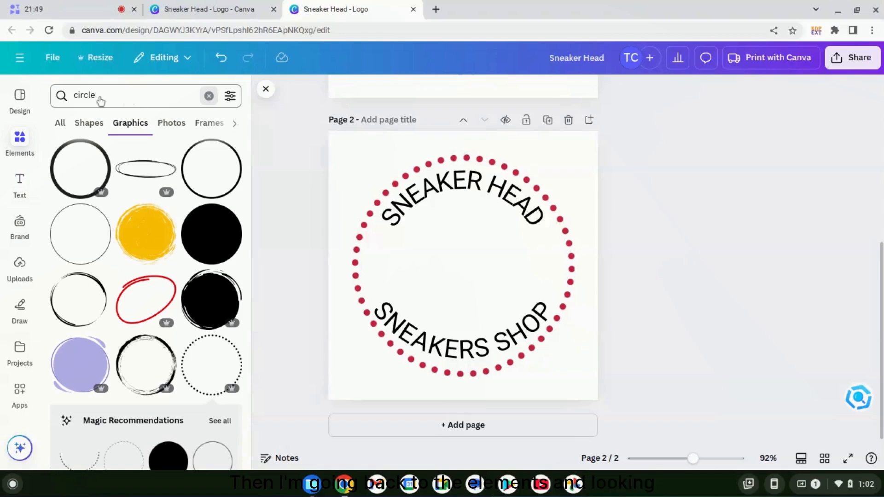
pyautogui.doubleClick(104, 100)
pyautogui.press('BackSpace')
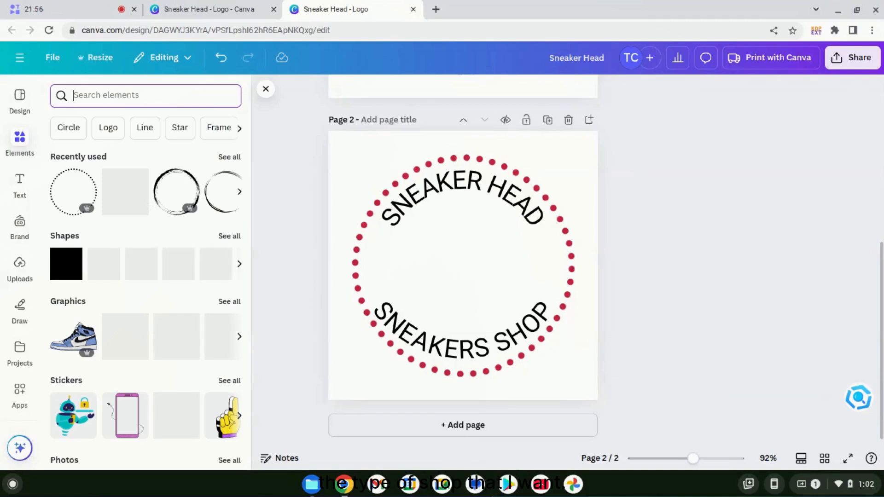
pyautogui.write('red sneakers')
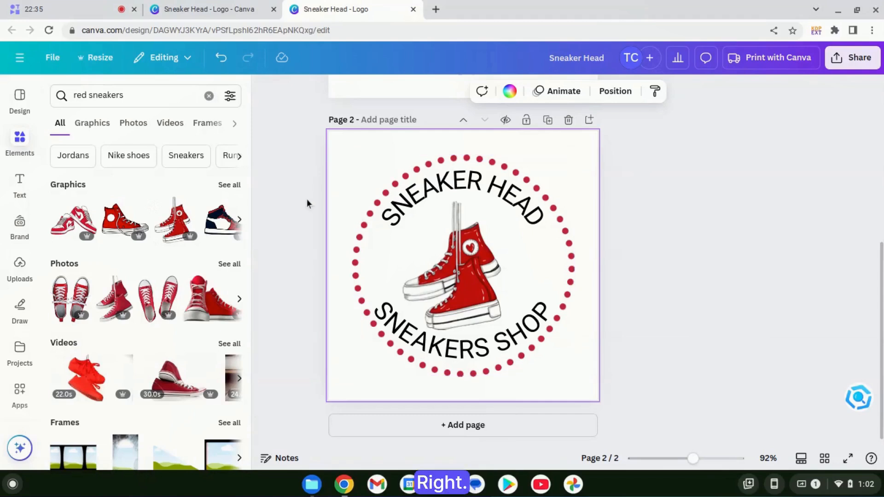
# - Show the Sneaker Head Brand Kit's logos, colors and fonts beside the finished logo page
pyautogui.scroll(3, 302, 205)
pyautogui.scroll(-3, 300, 208)
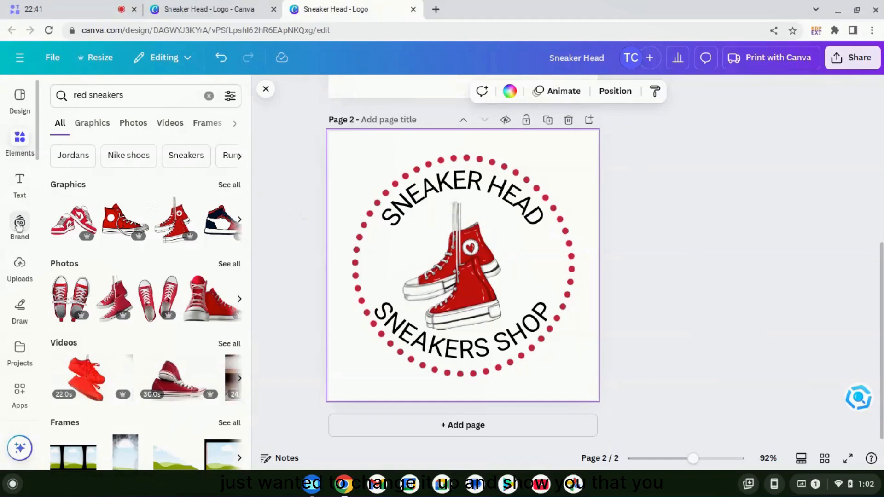
pyautogui.moveTo(19, 226)
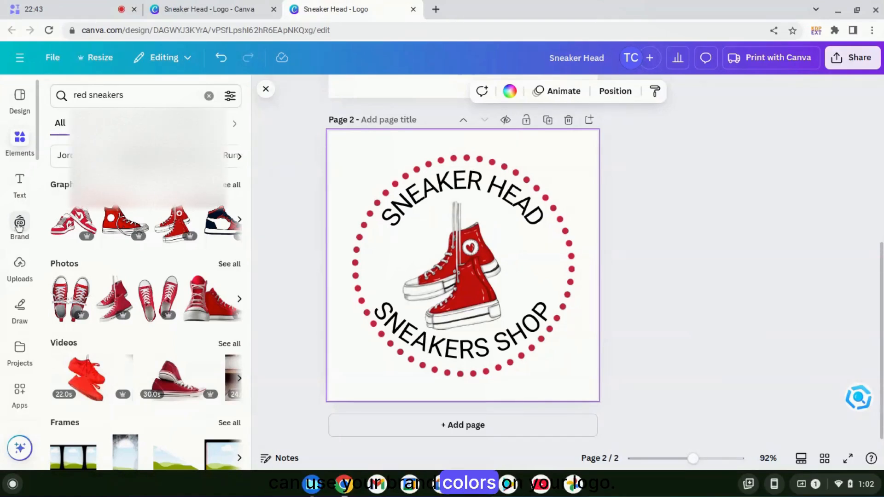
pyautogui.click(20, 224)
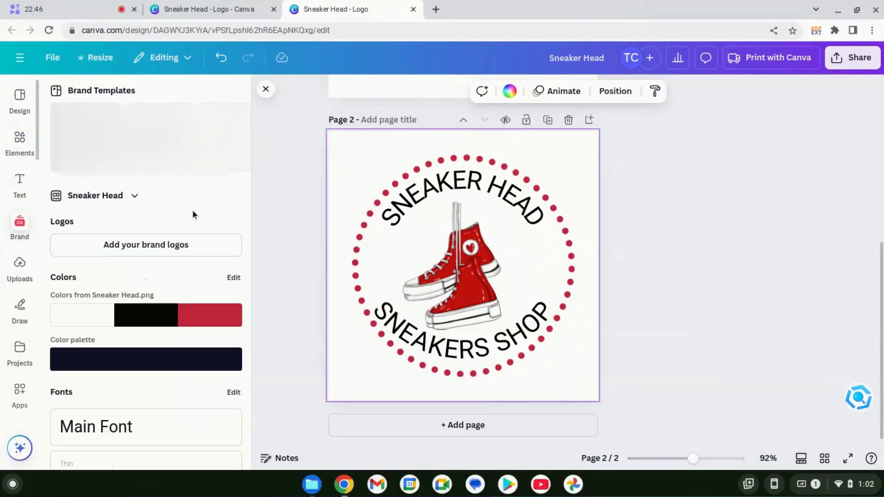